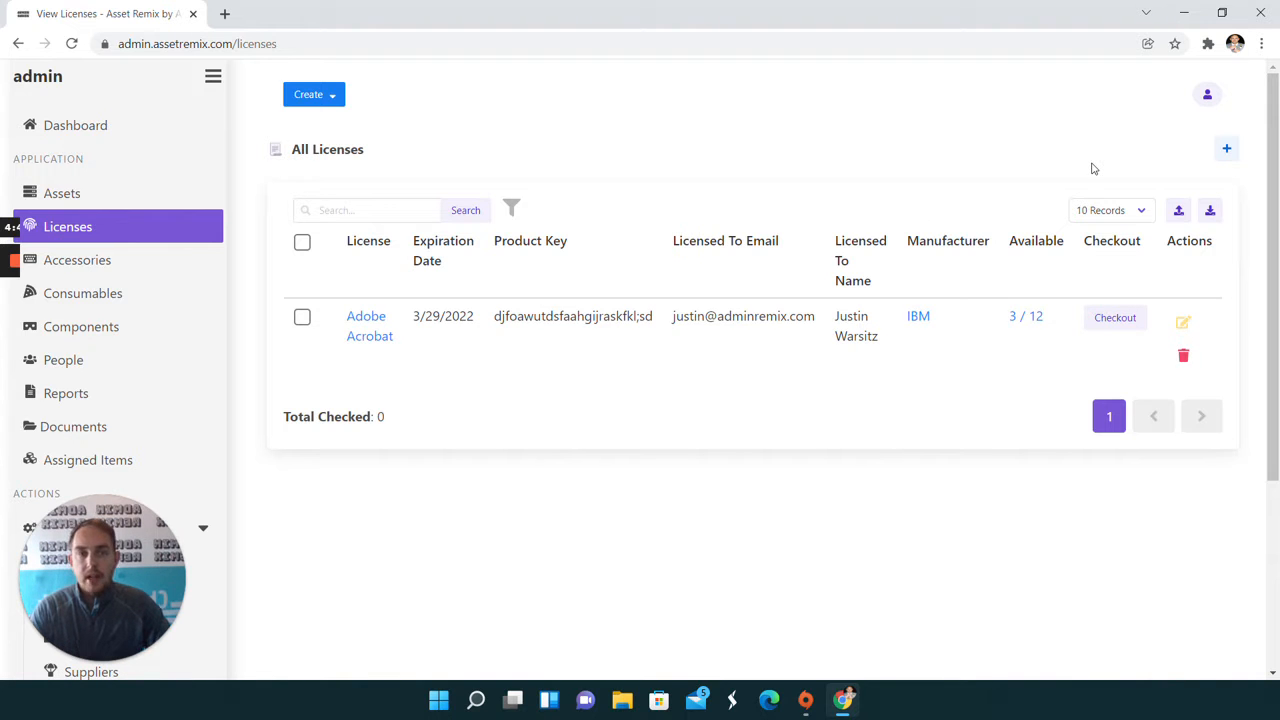
Start a bulk license entry with the name Asboe Premier, its product key and a quantity of 30
left_click(1232, 150)
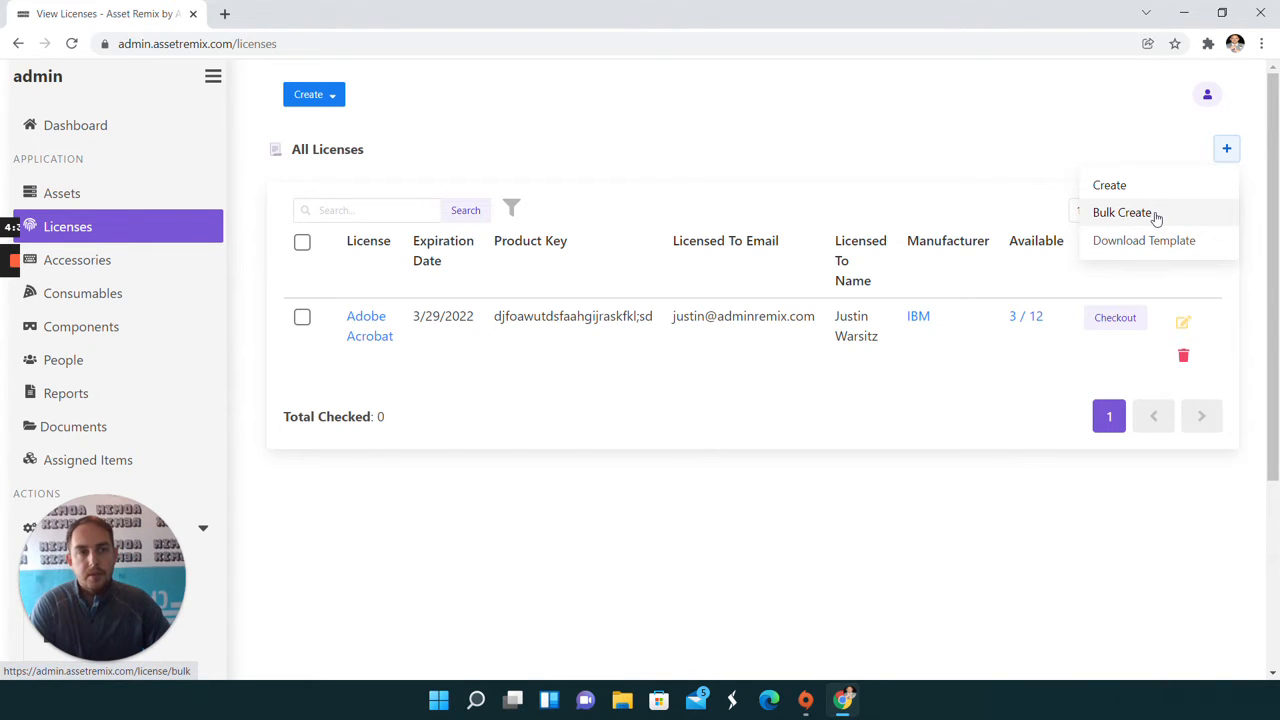
left_click(1155, 216)
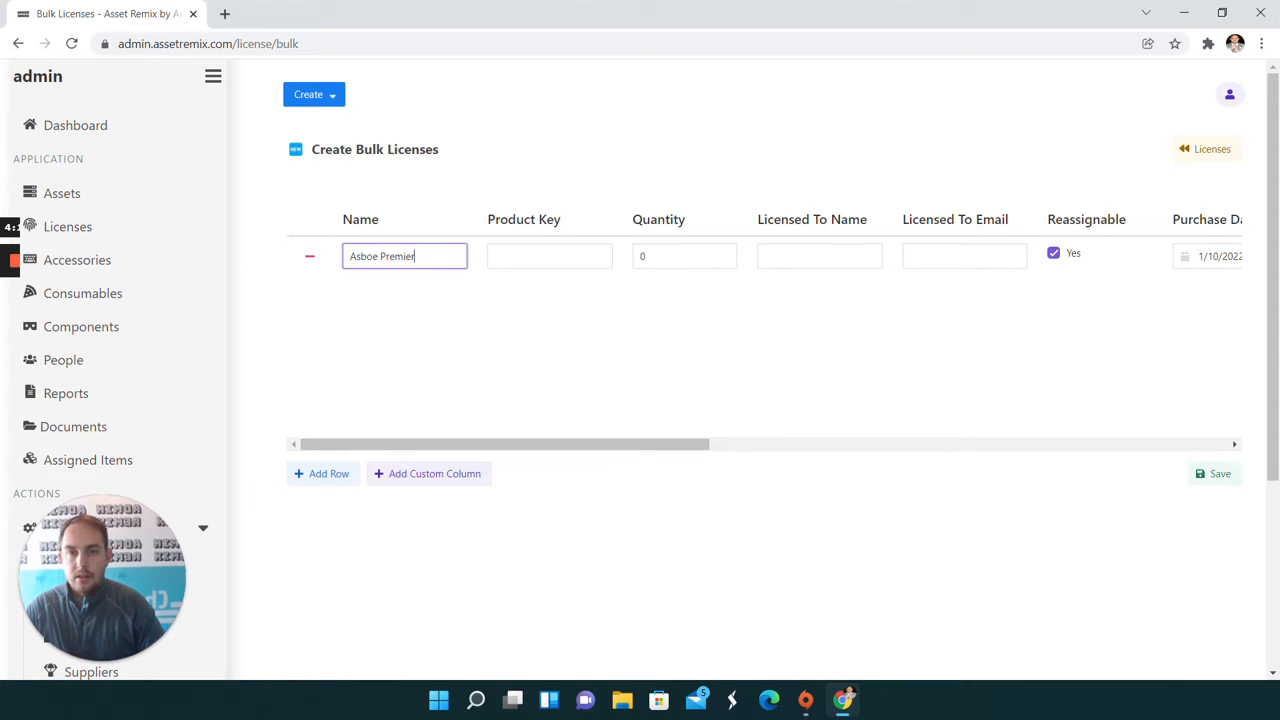
key("Tab")
key("Tab")
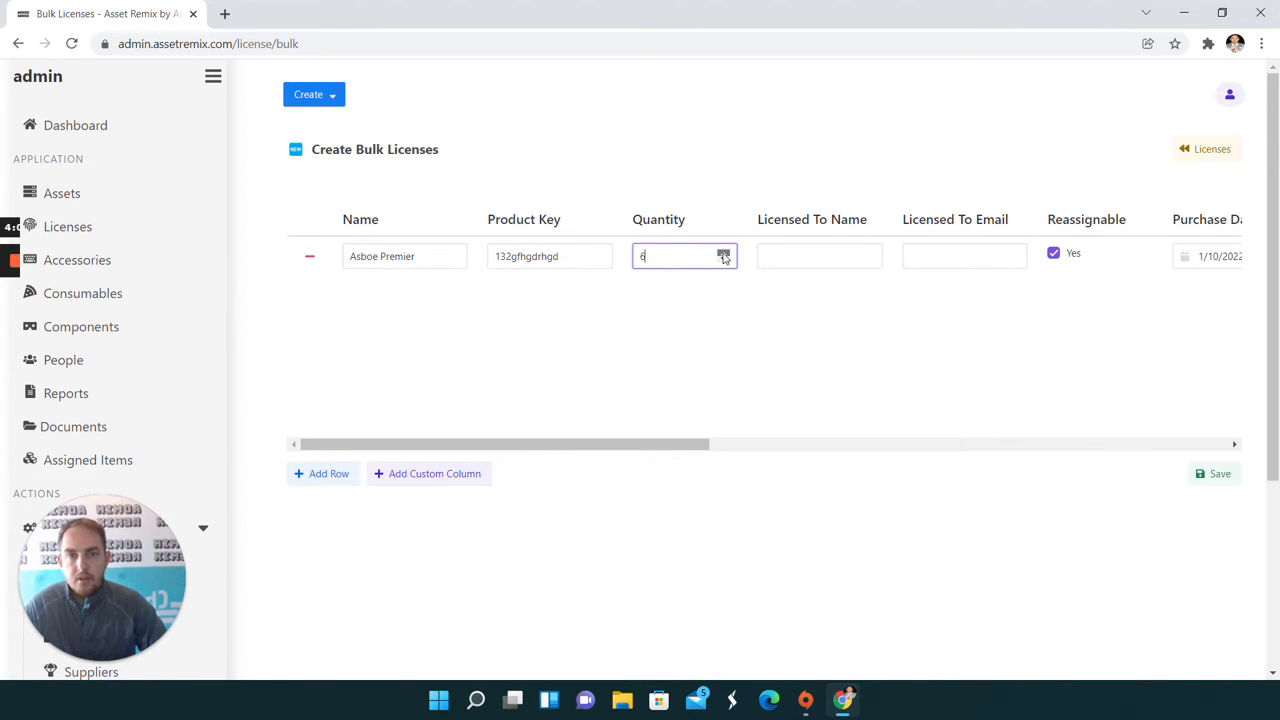
left_click(724, 254)
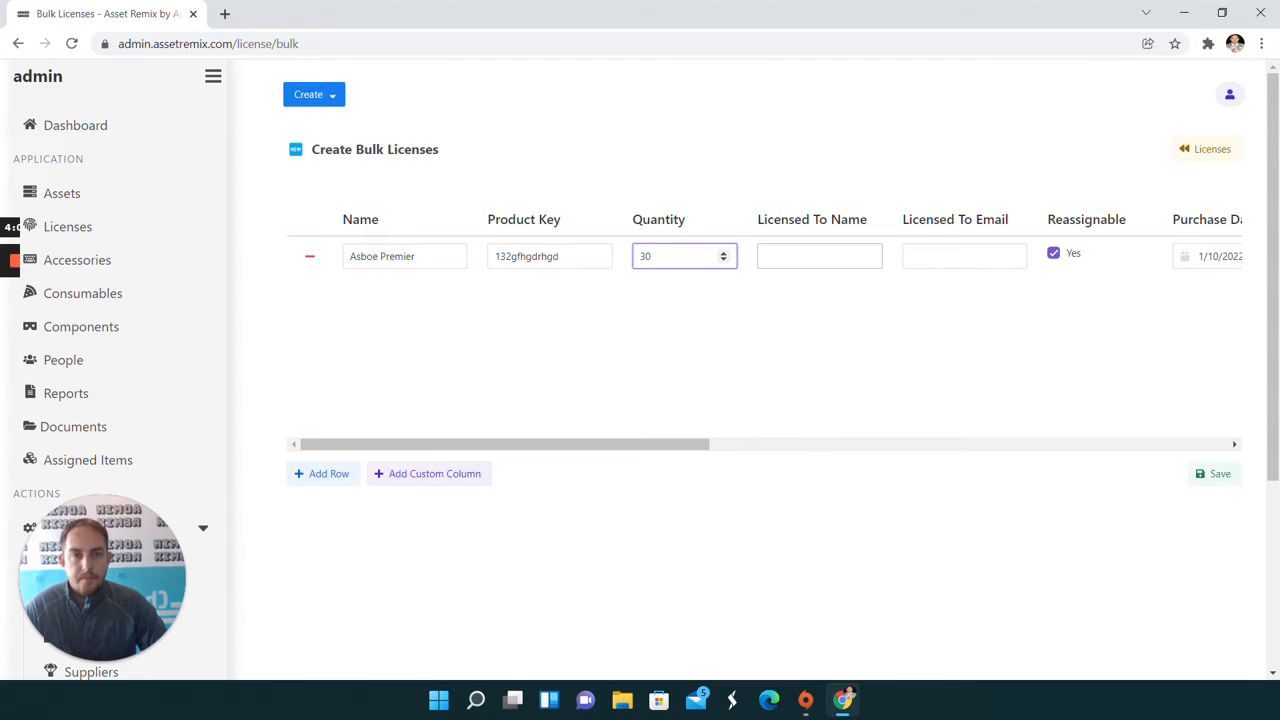
scroll(980, 274, "down", 1)
scroll(954, 217, "up", 1)
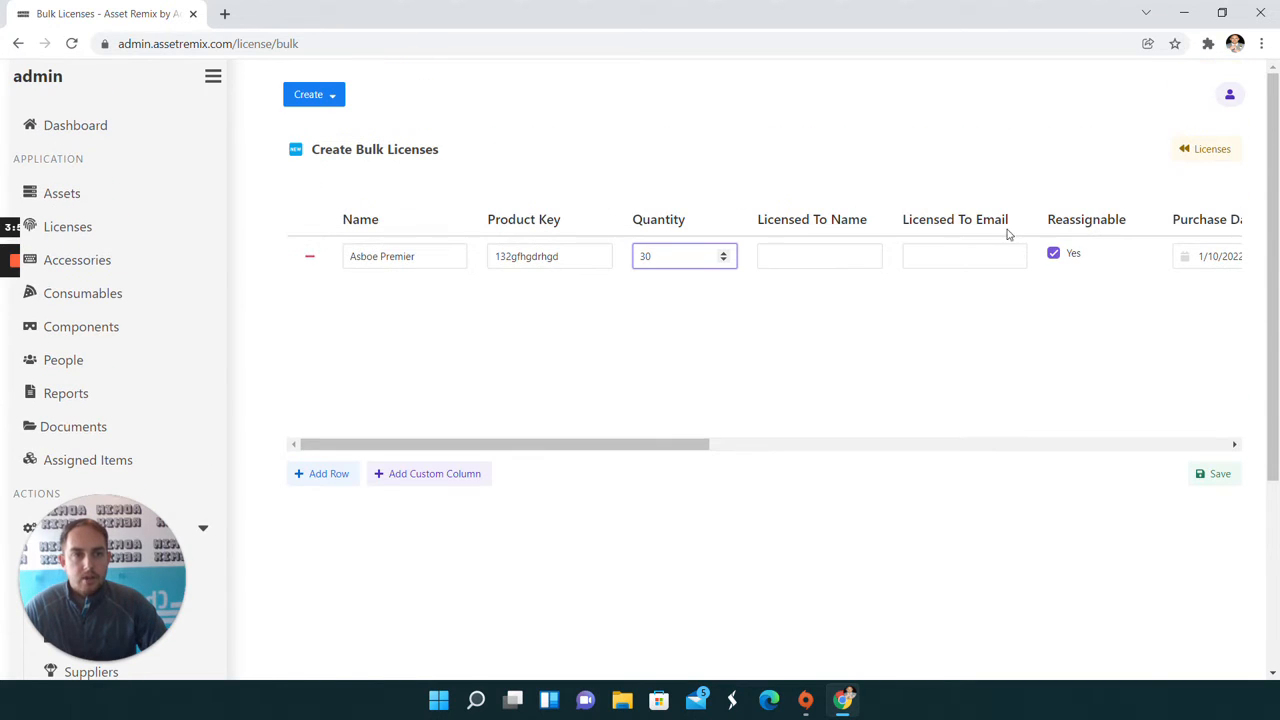
Set the purchase cost of the Asboe Premier license to 300
left_click_drag(566, 446, 691, 446)
left_click(924, 264)
left_click(803, 433)
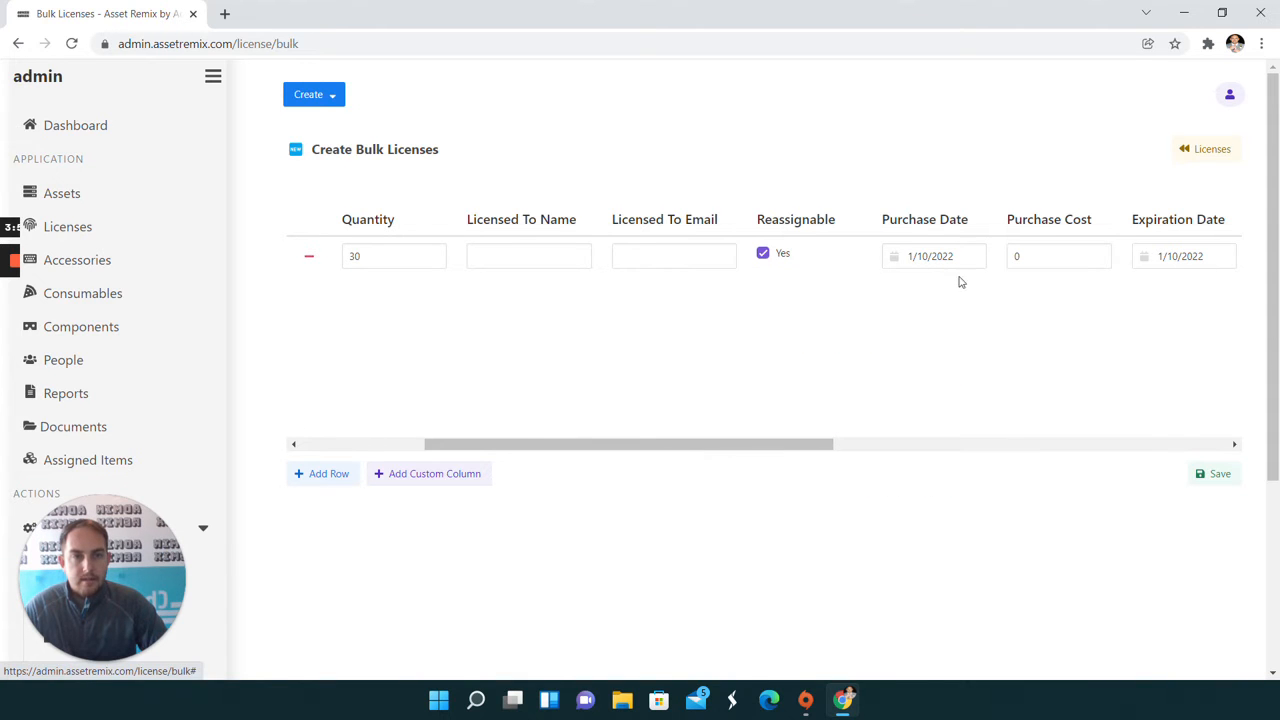
left_click_drag(760, 444, 816, 444)
left_click(920, 256)
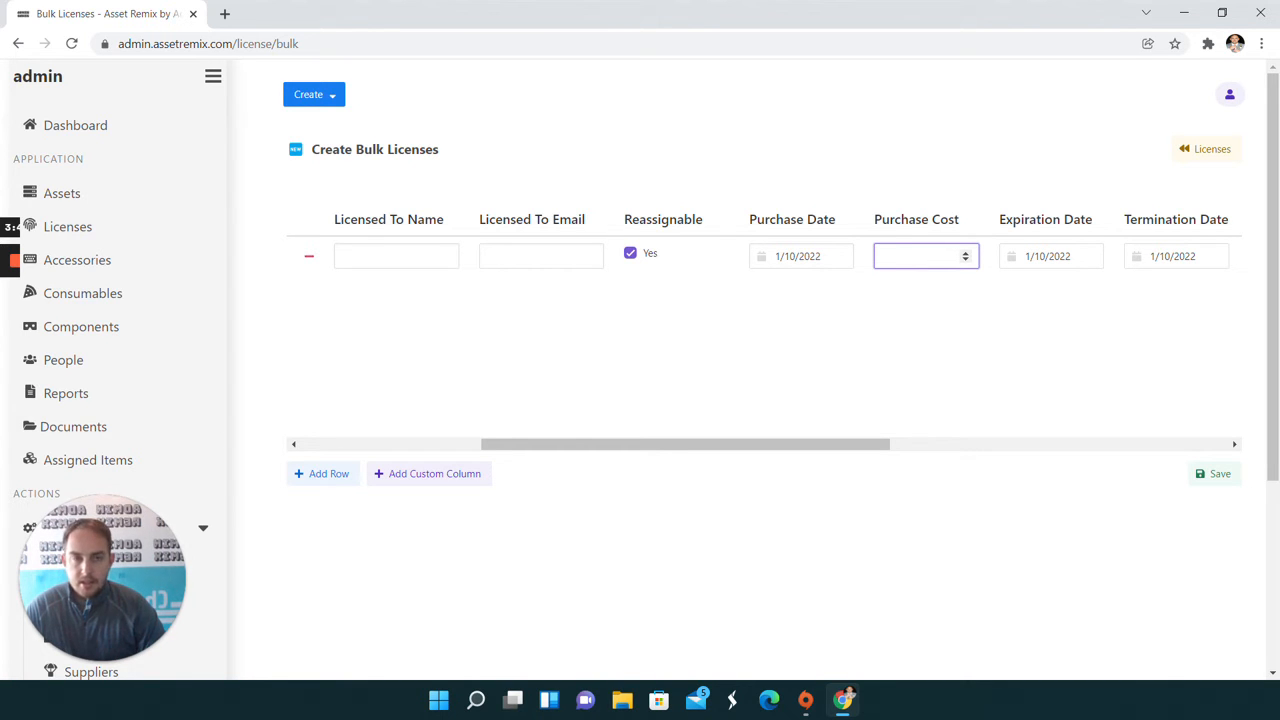
type("300")
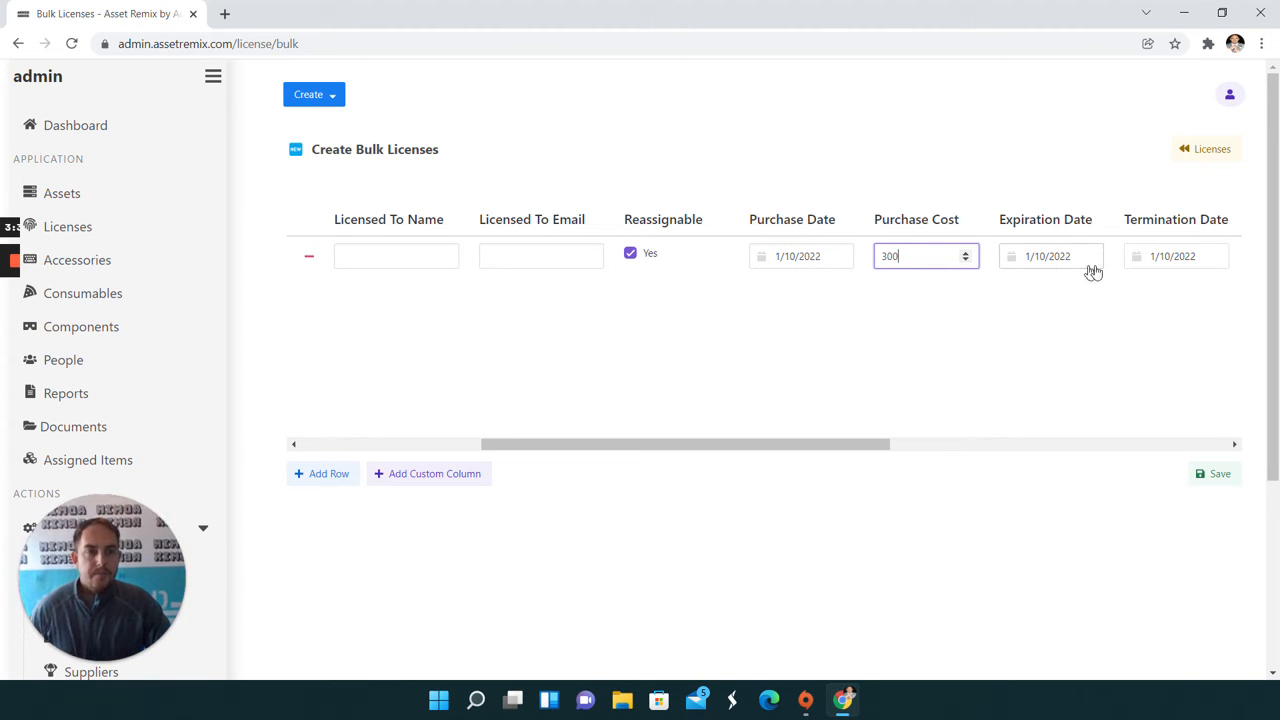
Set the Asboe Premier license's termination date to 1/10/2023
left_click(1137, 262)
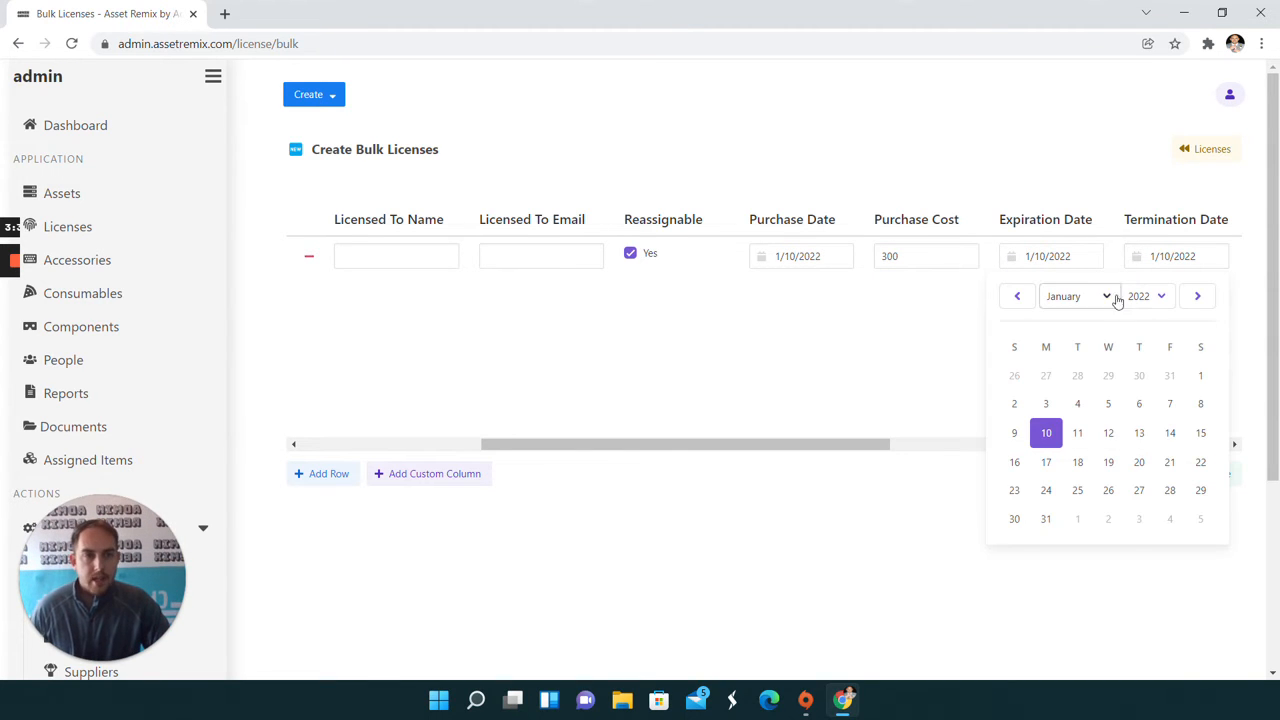
left_click(1160, 296)
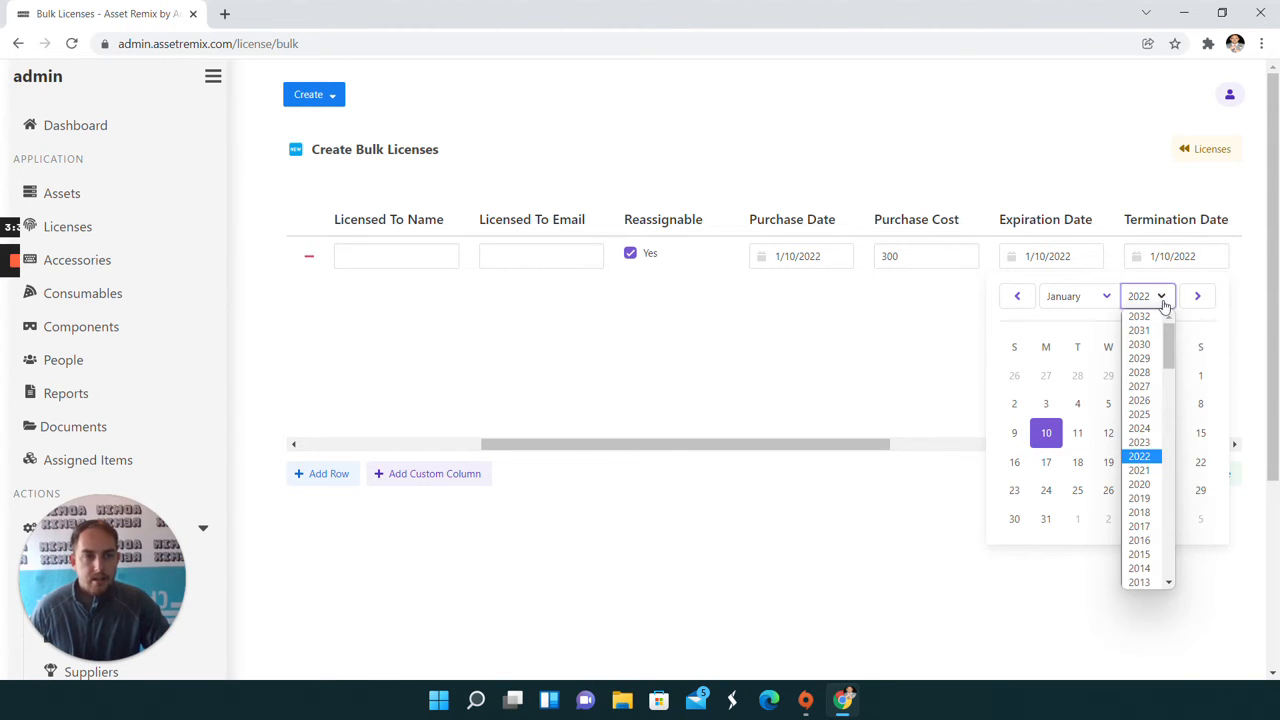
left_click(1140, 443)
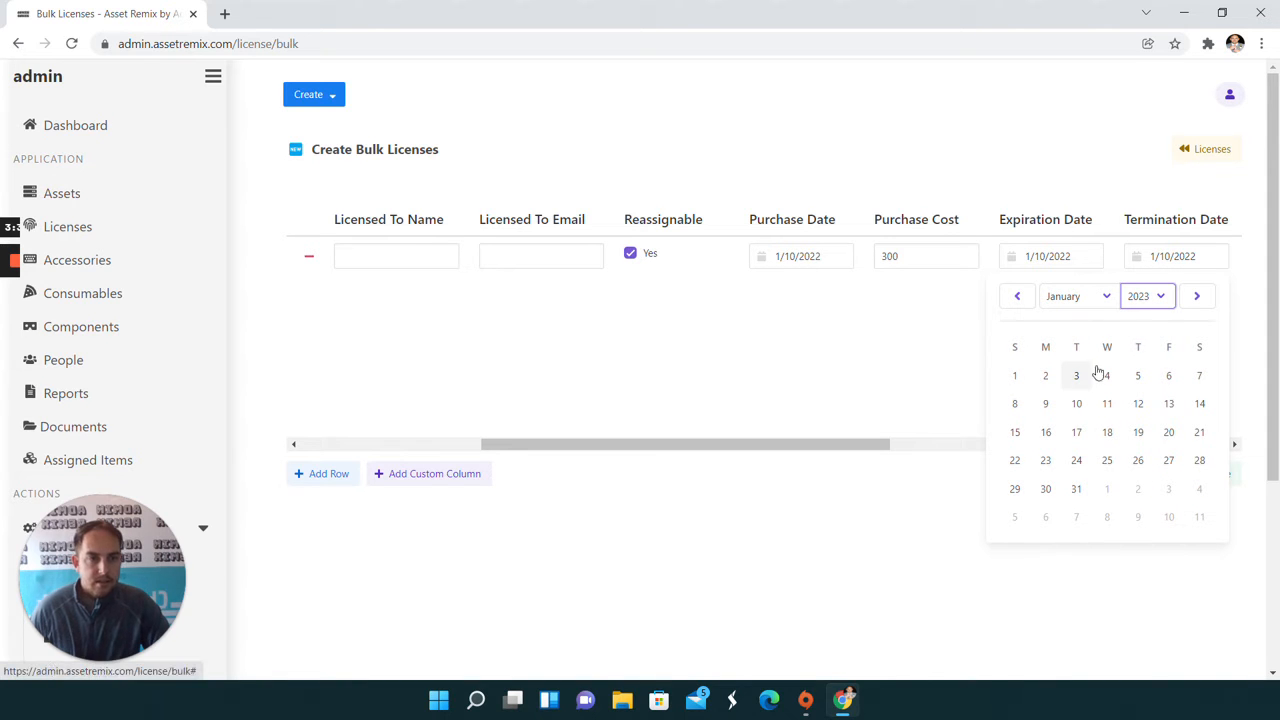
left_click(1076, 405)
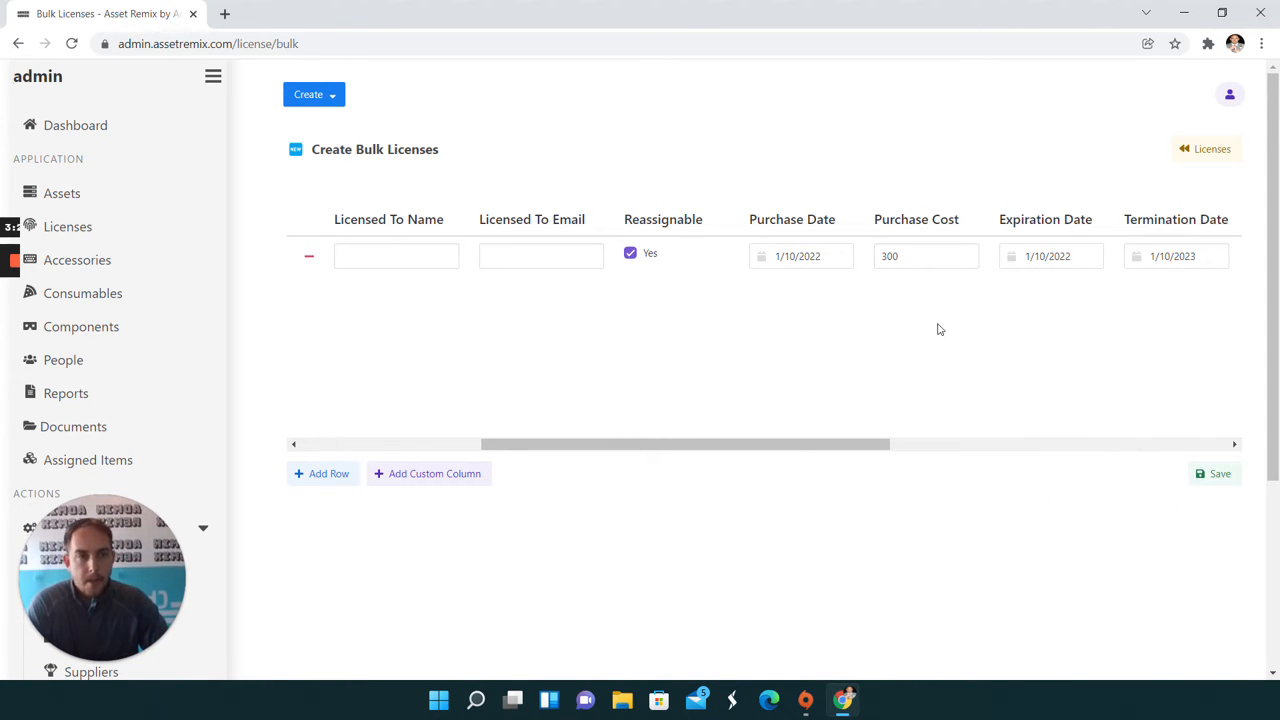
Assign the Academy of Science fund to the Asboe Premier license, leaving notes, category, manufacturer, supplier and order number blank
left_click(1213, 260)
key("Tab")
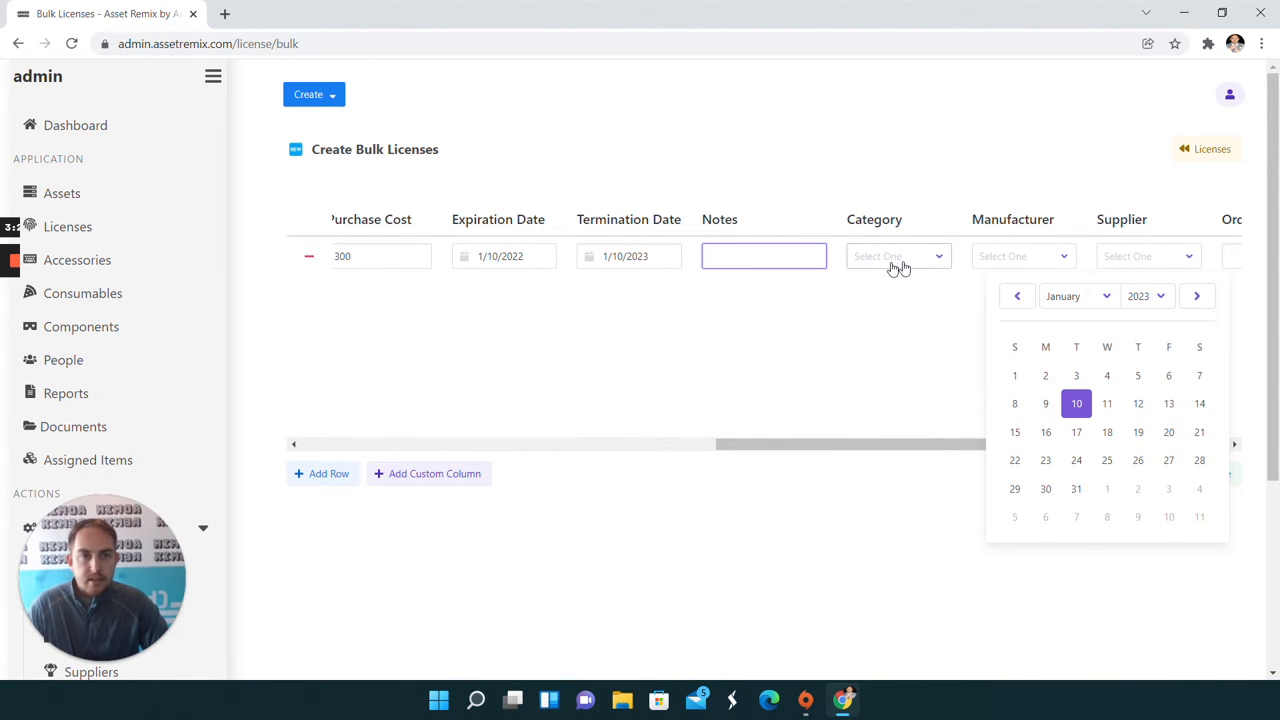
key("Tab")
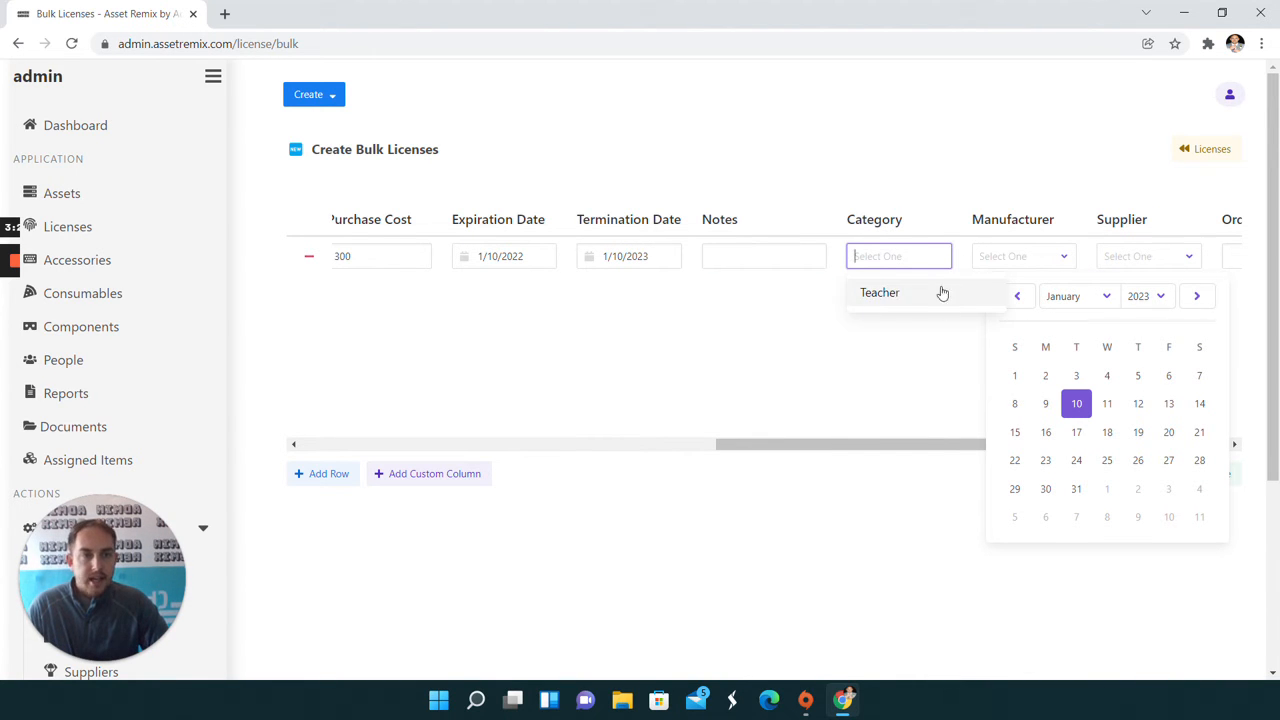
key("Tab")
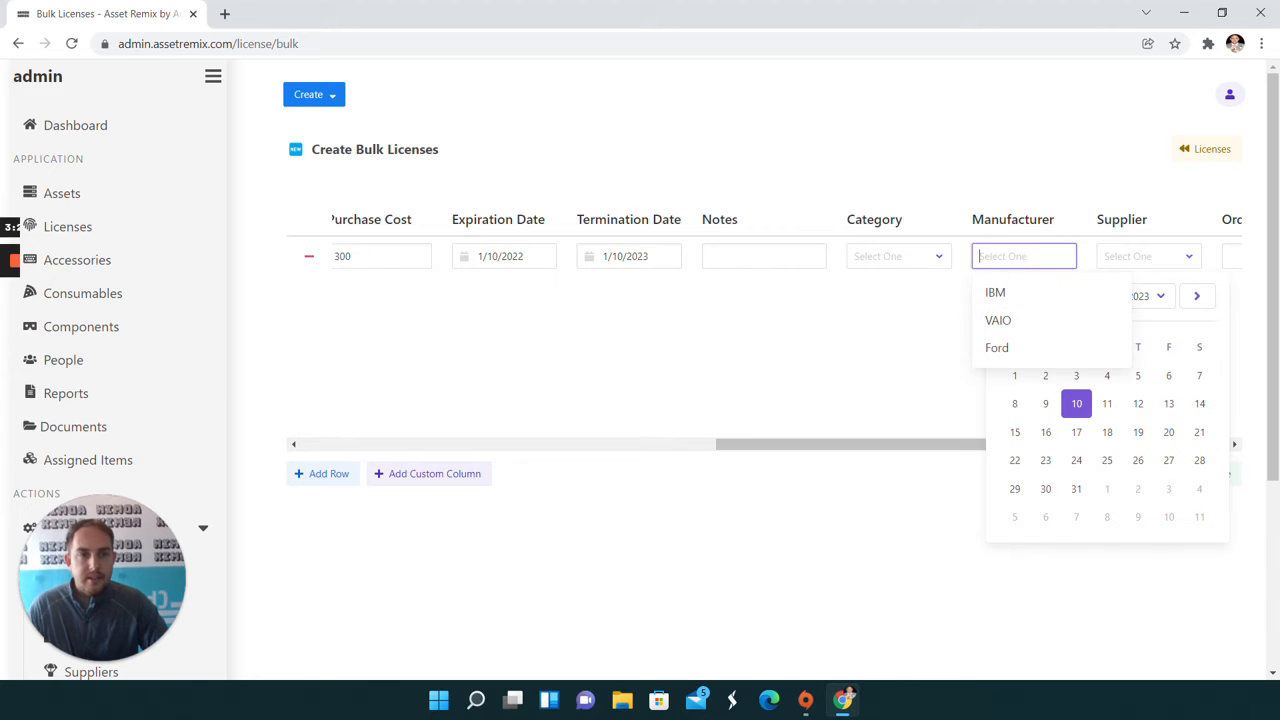
key("Tab")
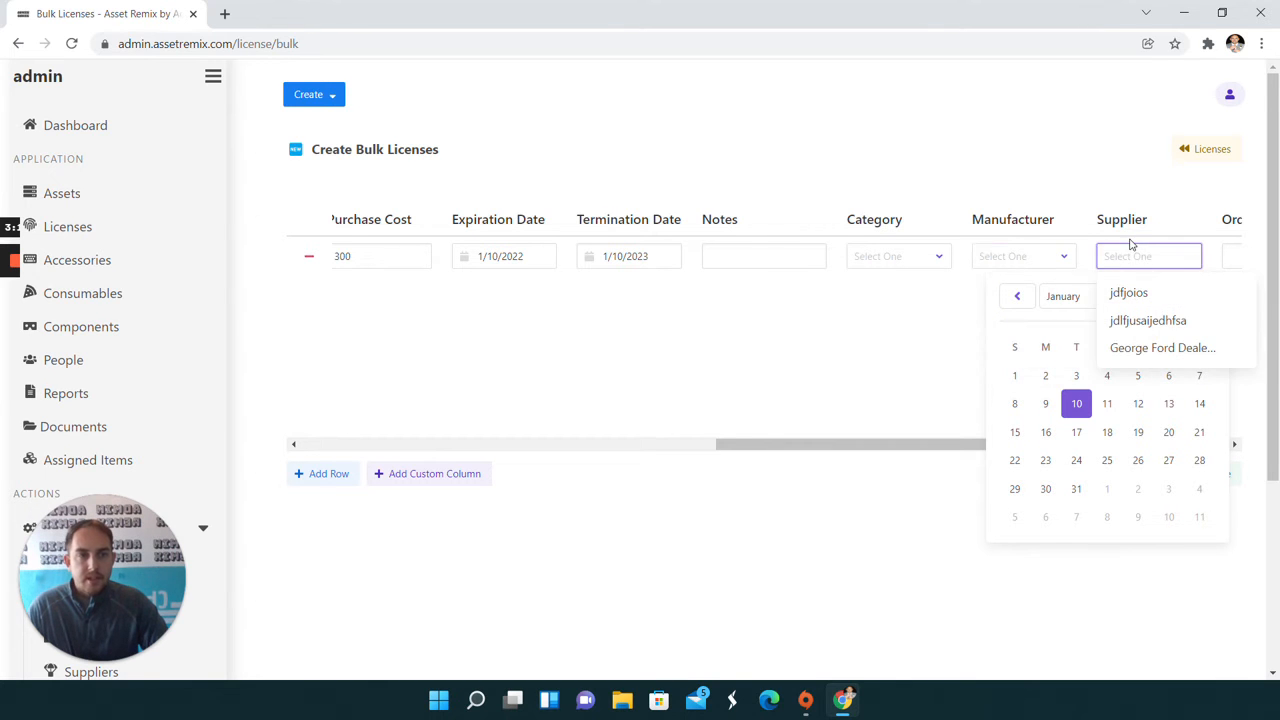
key("Tab")
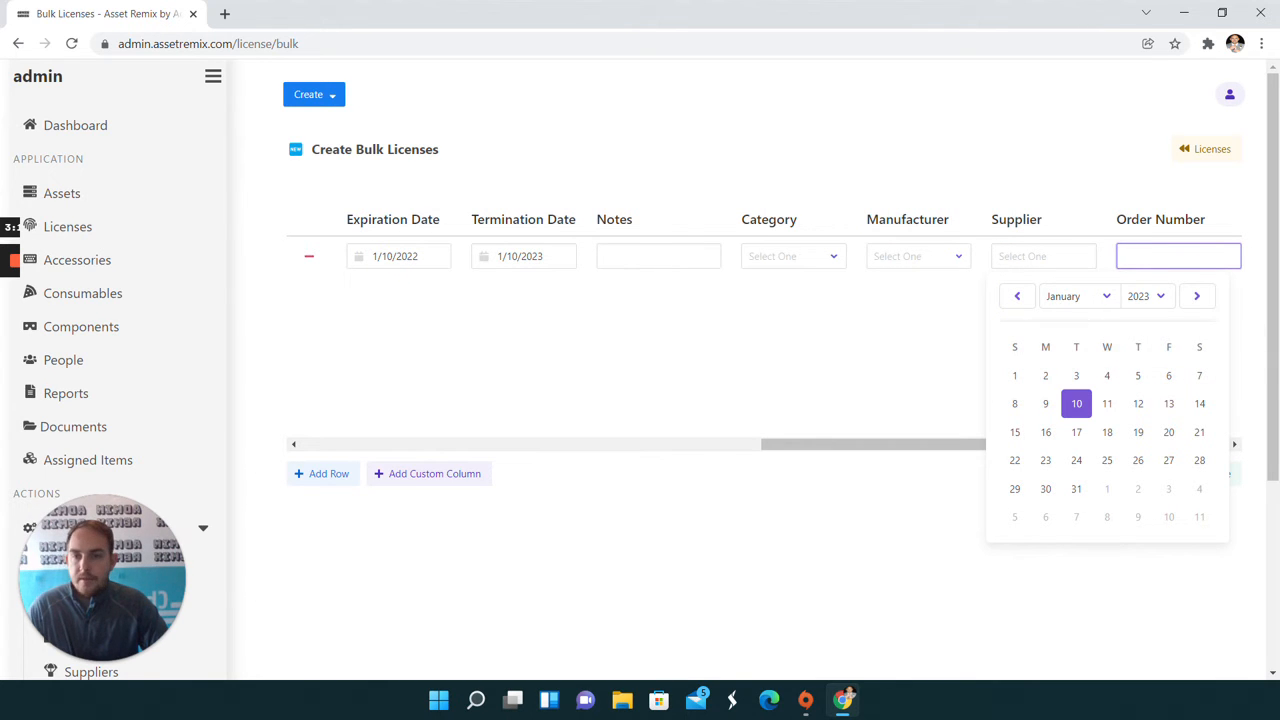
key("Tab")
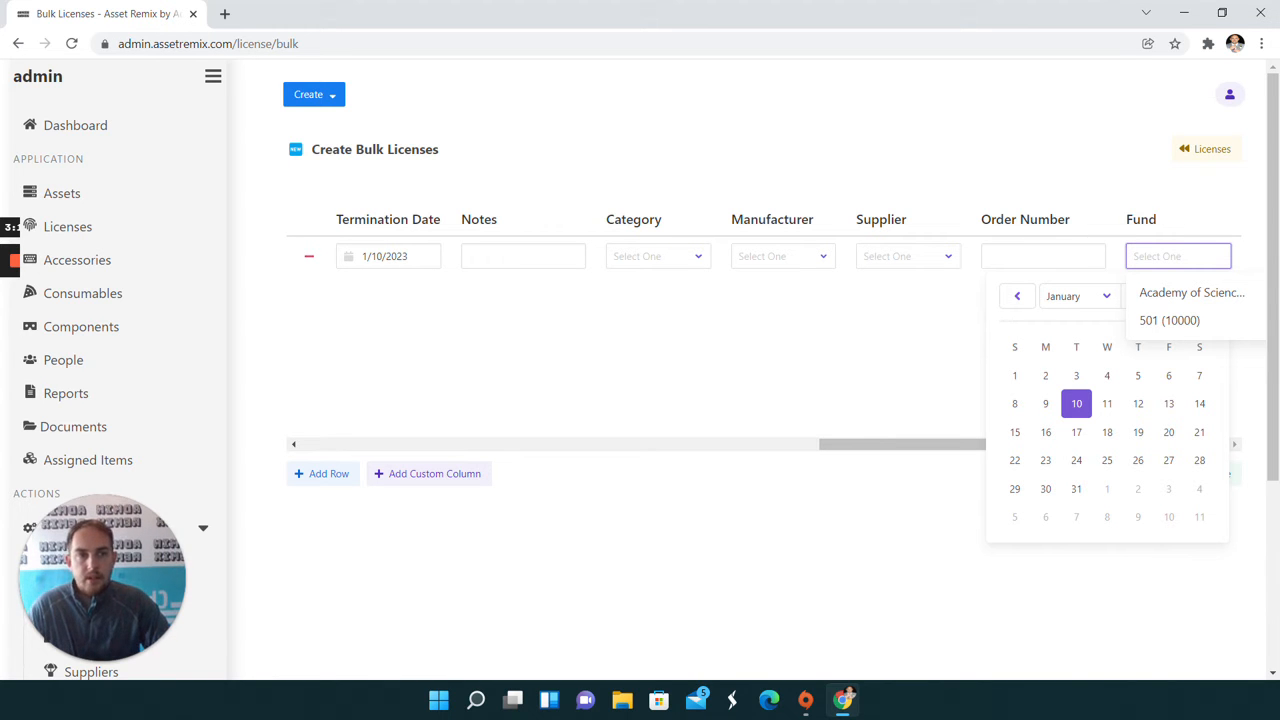
left_click(1164, 300)
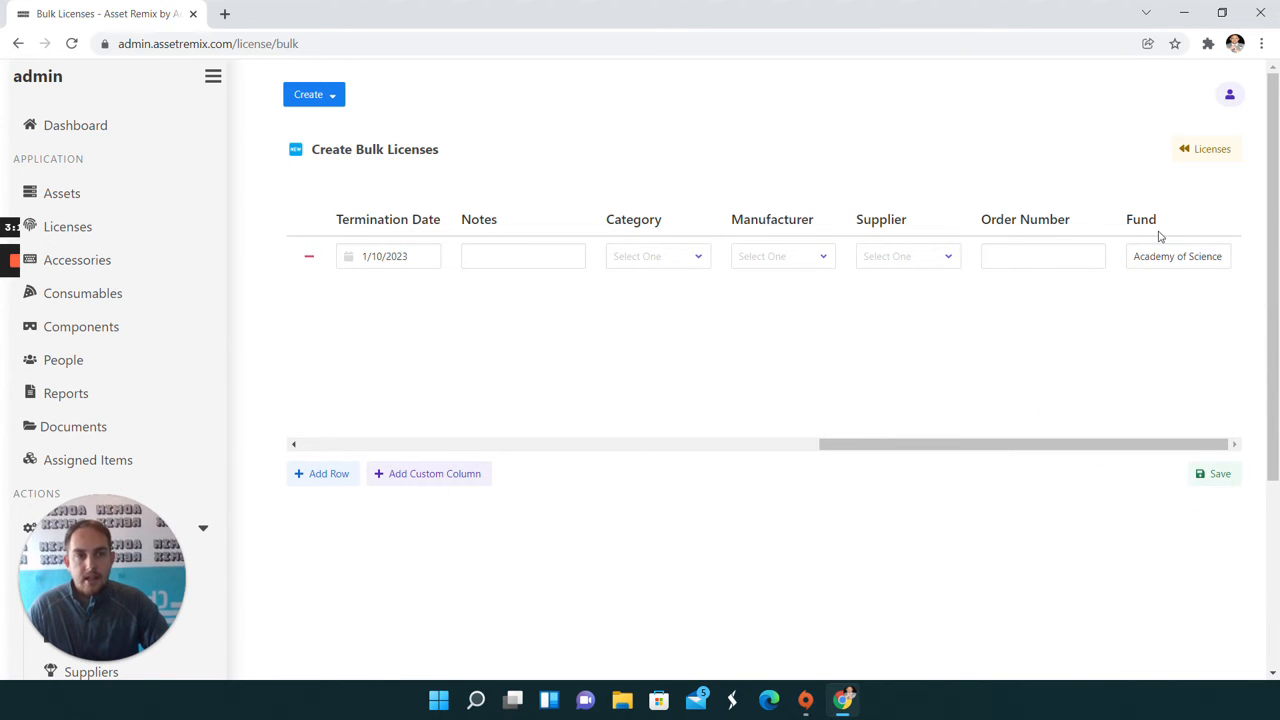
left_click(1190, 257)
key("Tab")
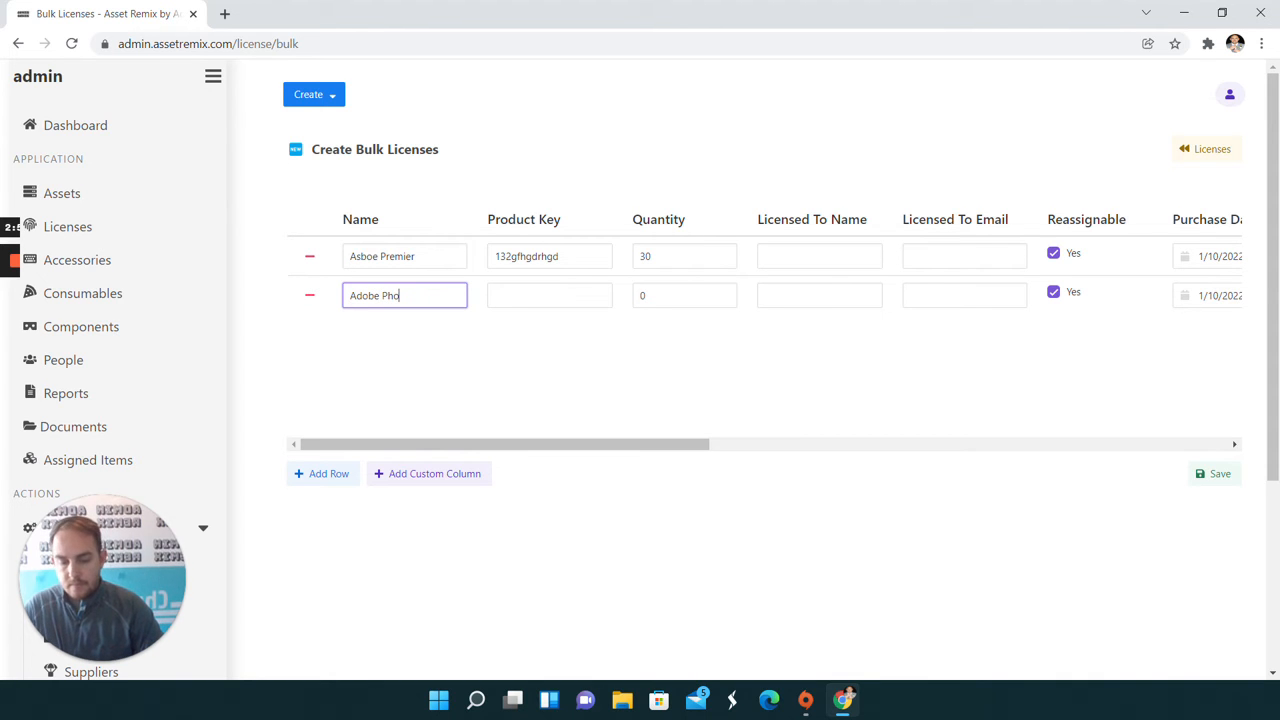
Add a second license row named Adobe Photoshop with its product key and a quantity of 30, and save both licenses
key("Tab")
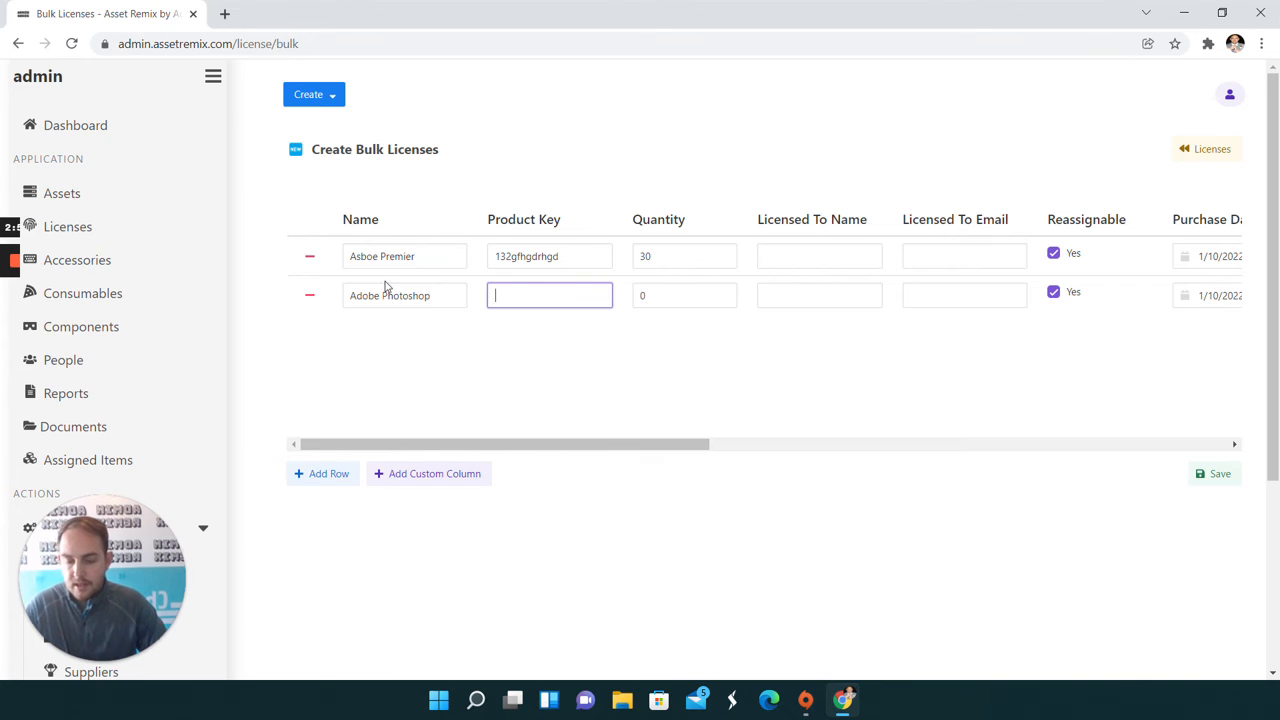
key("Tab")
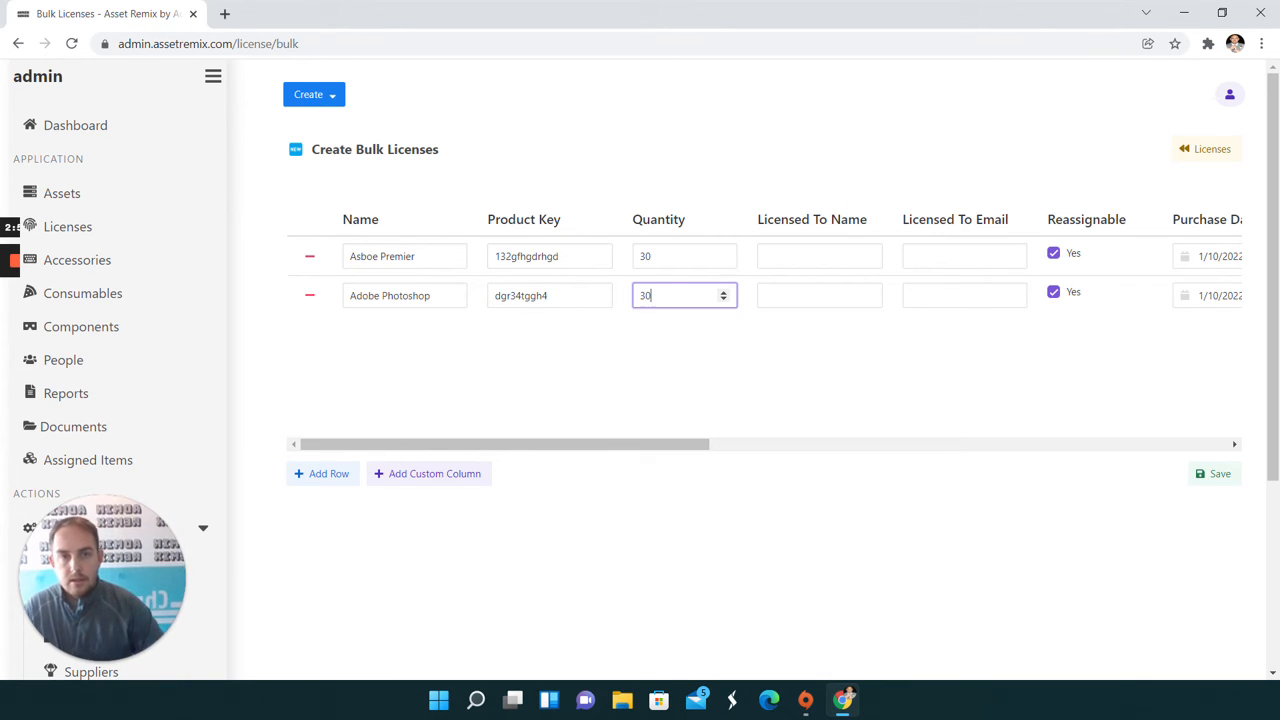
left_click_drag(514, 443, 1092, 441)
type("30")
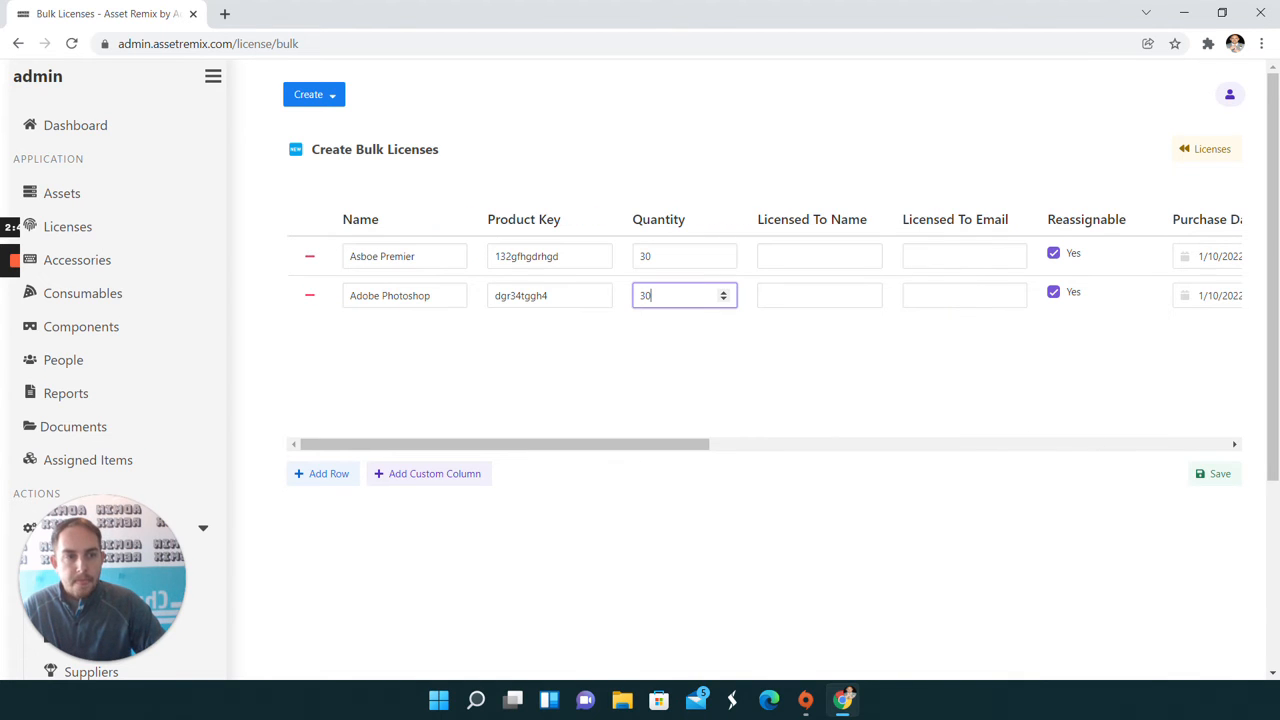
left_click(1216, 474)
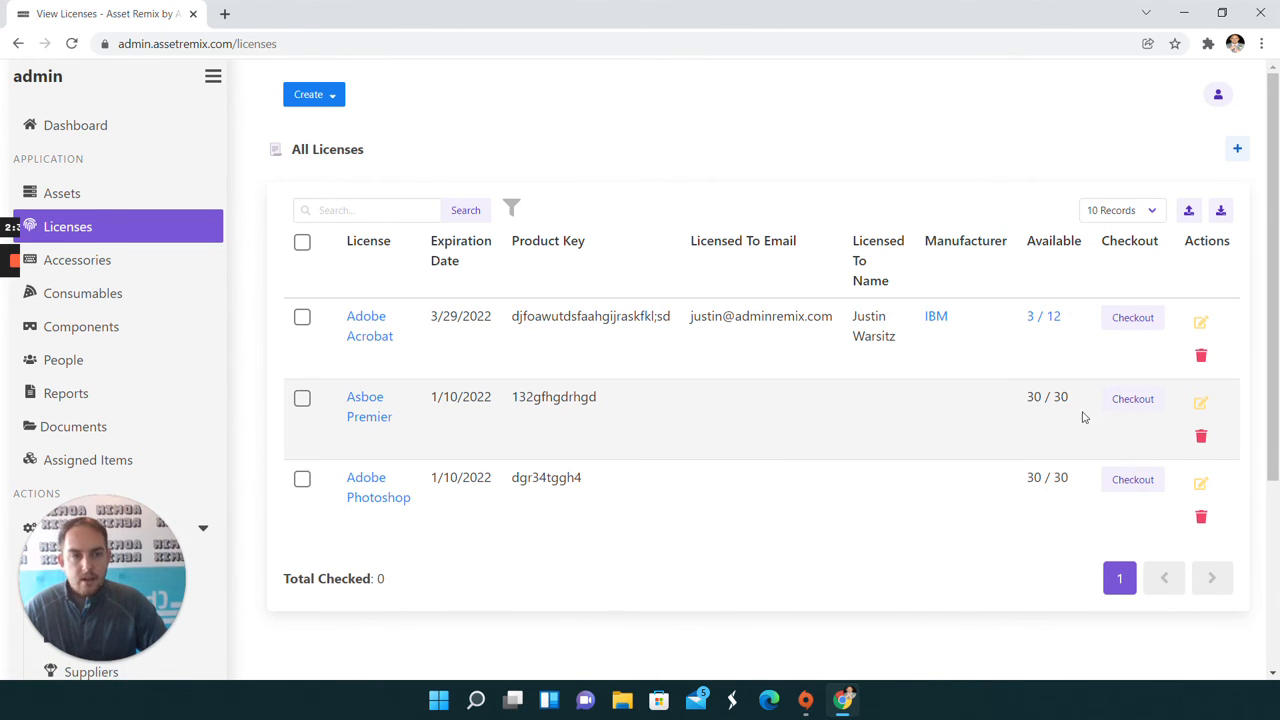
Check out 30 Asboe Premier licenses to the third user offered in the checkout form
left_click(1145, 406)
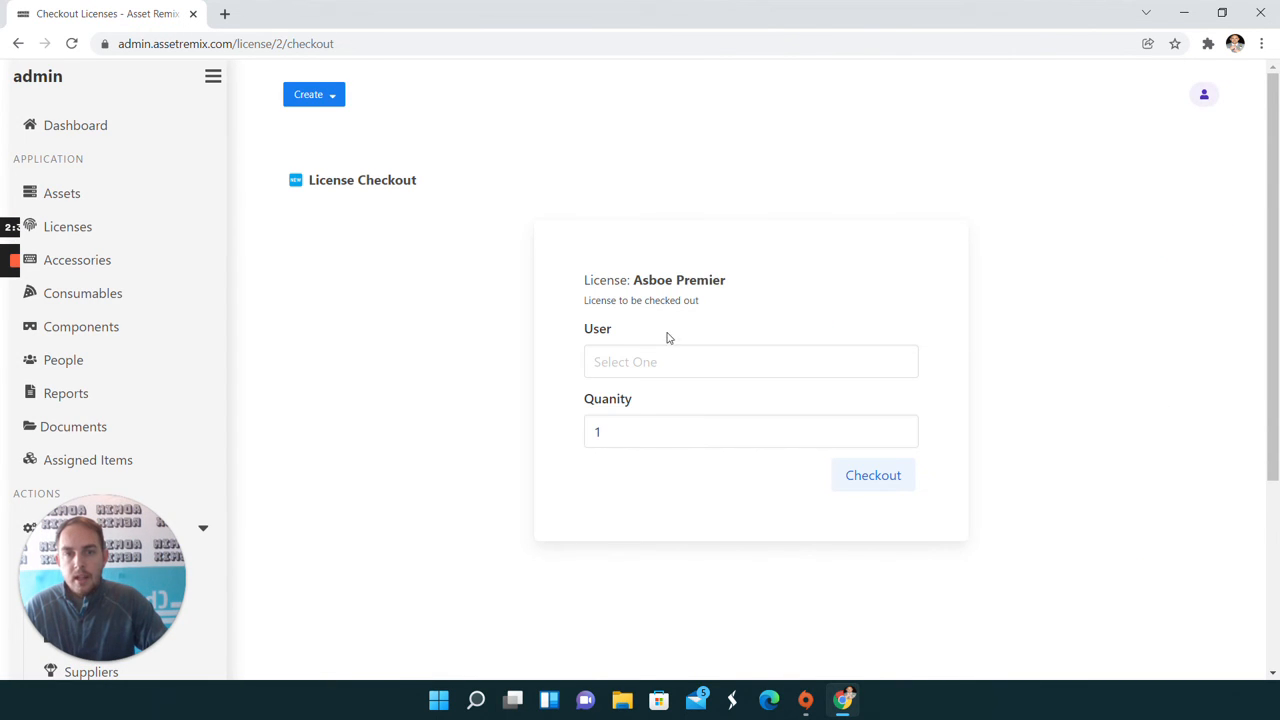
left_click(656, 362)
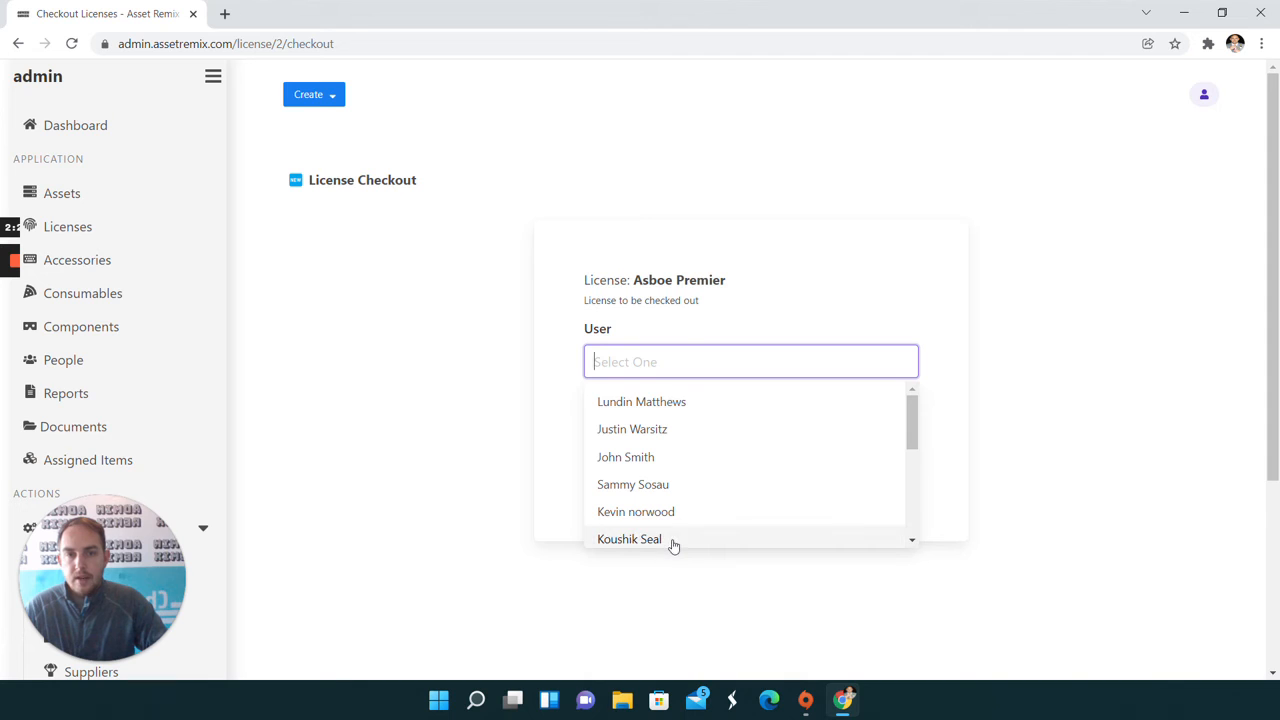
left_click(676, 457)
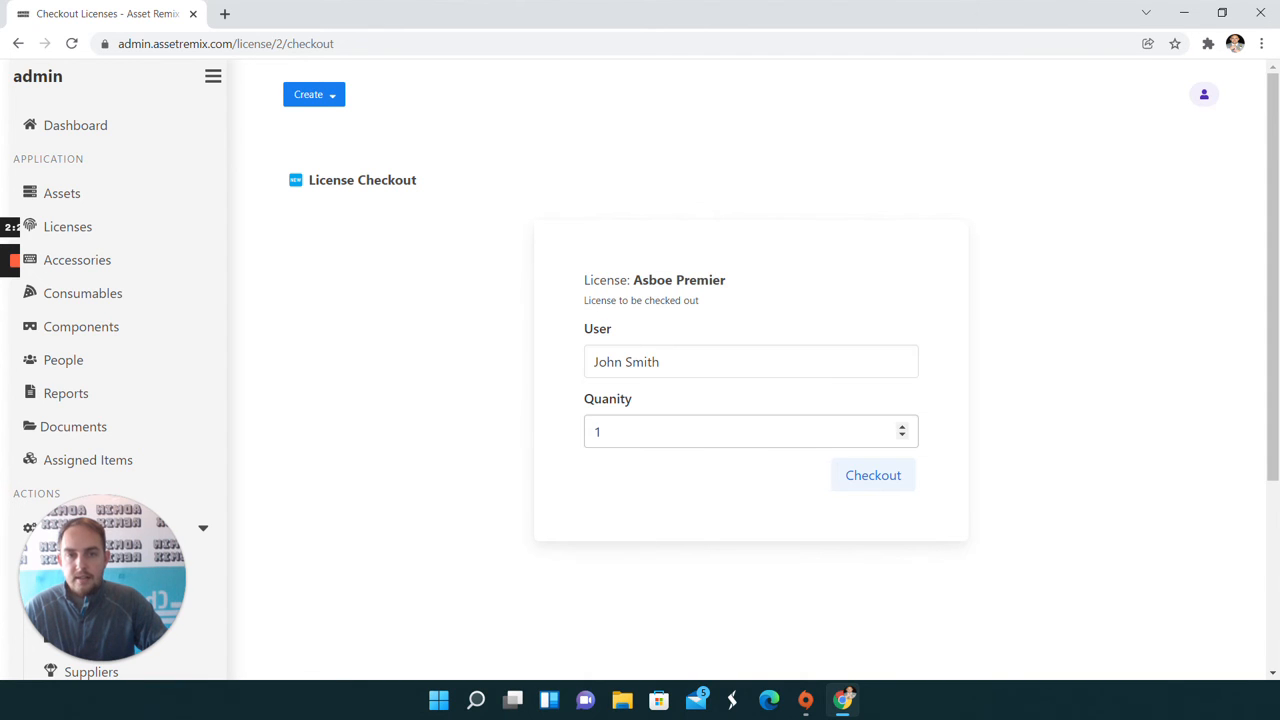
left_click(601, 431)
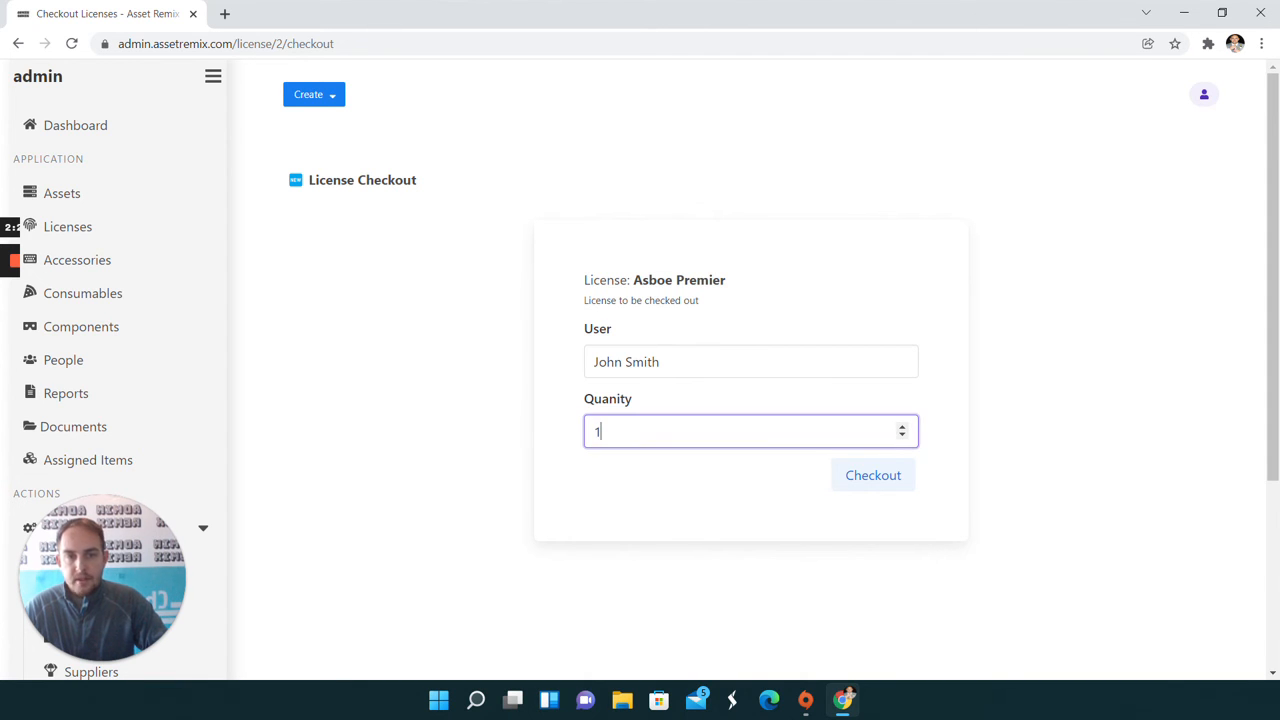
type("30")
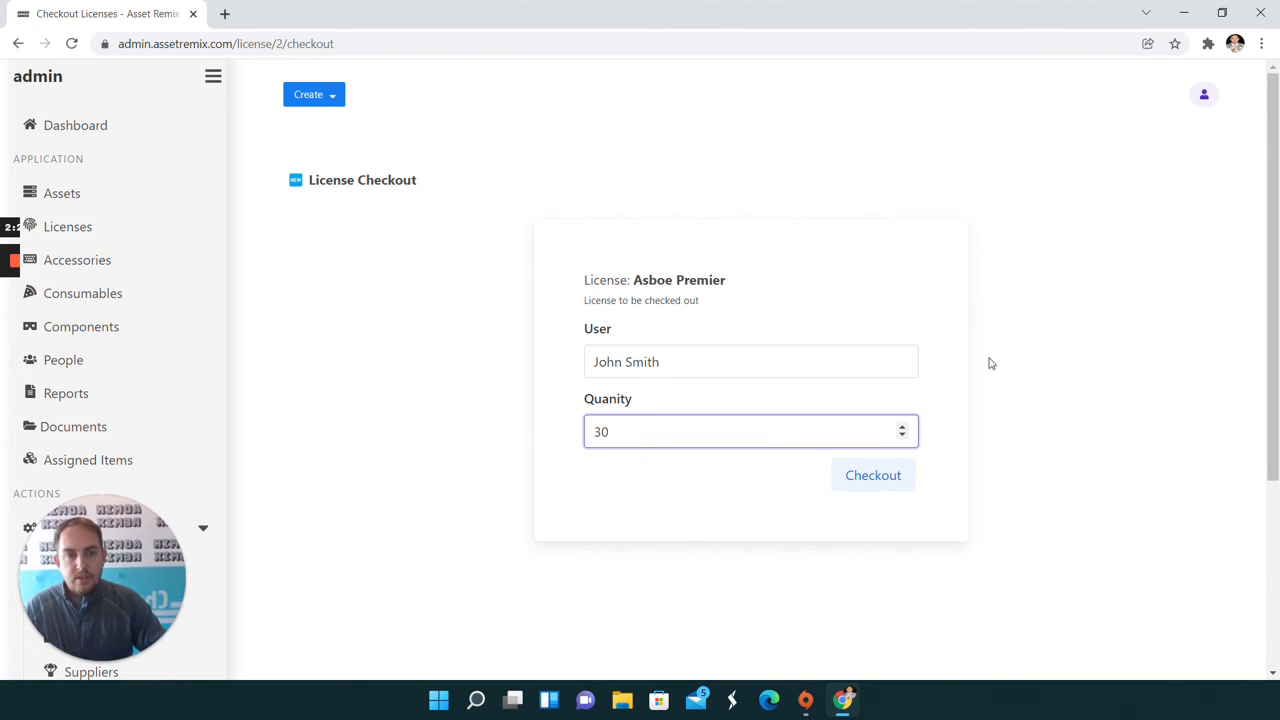
left_click(872, 479)
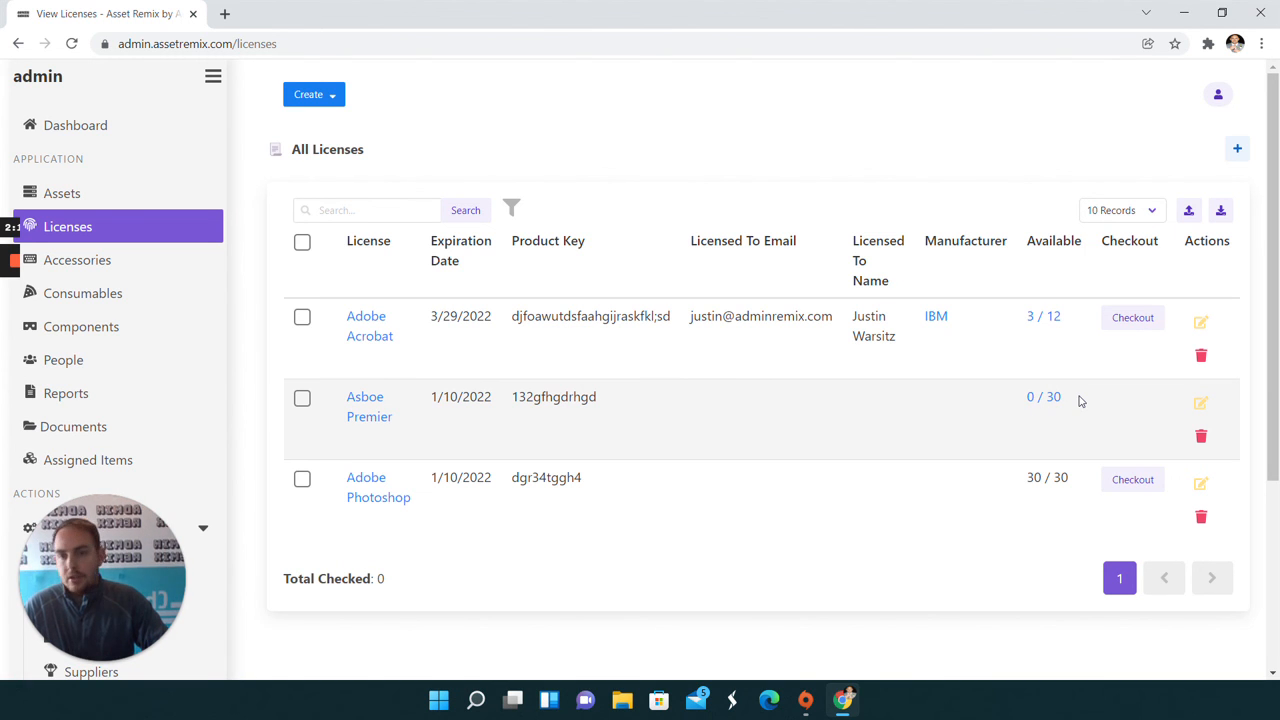
Open the Asboe Premier license for editing, review its fields down to the fund, and submit the update
left_click(1203, 408)
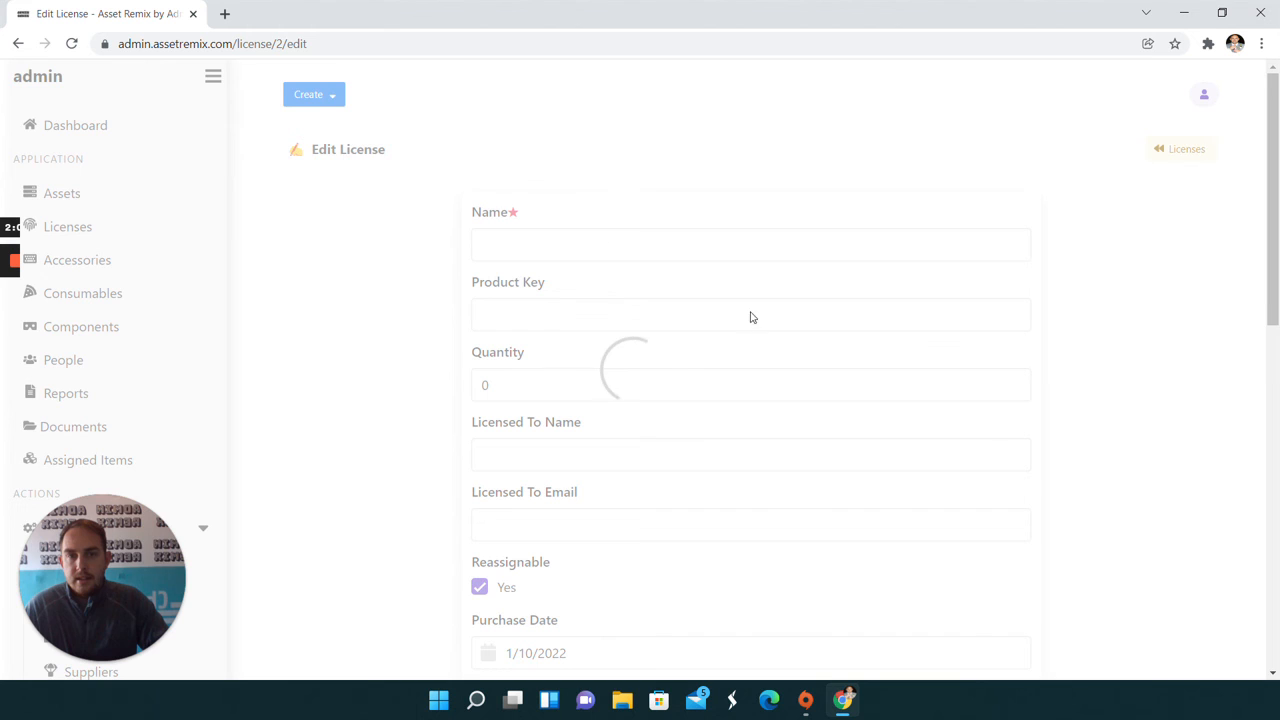
scroll(489, 300, "down", 3)
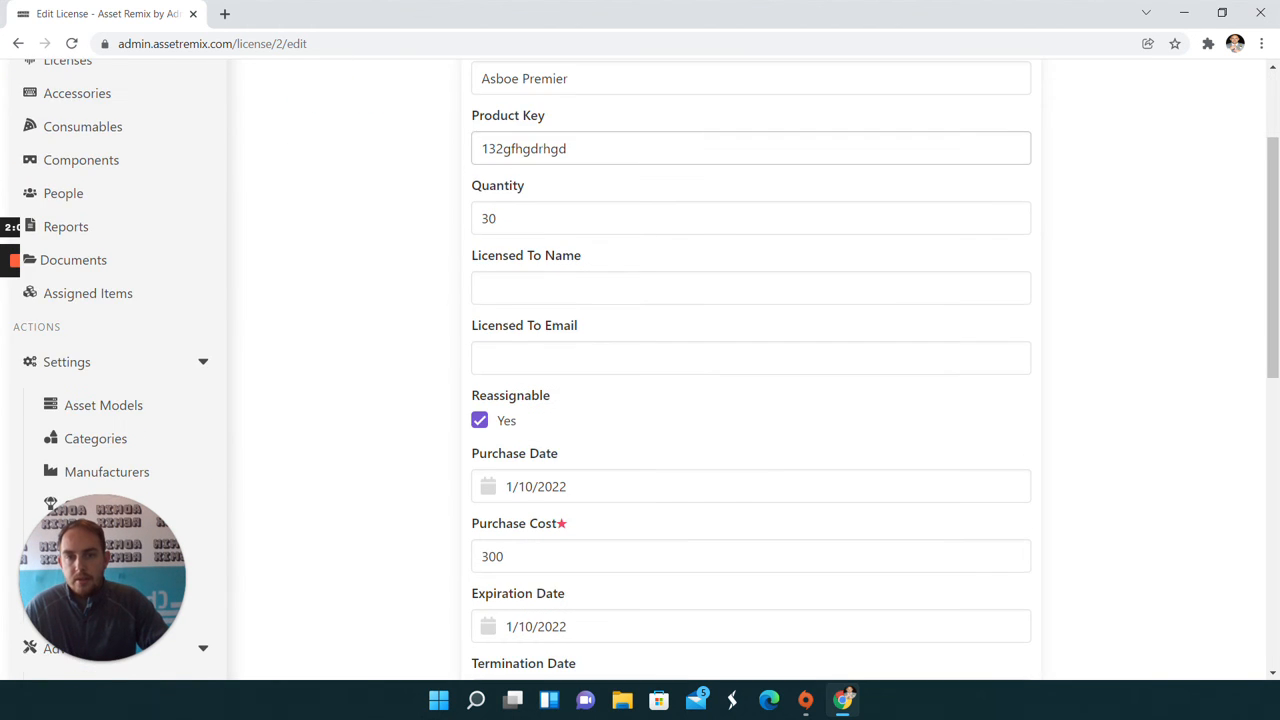
scroll(489, 314, "down", 3)
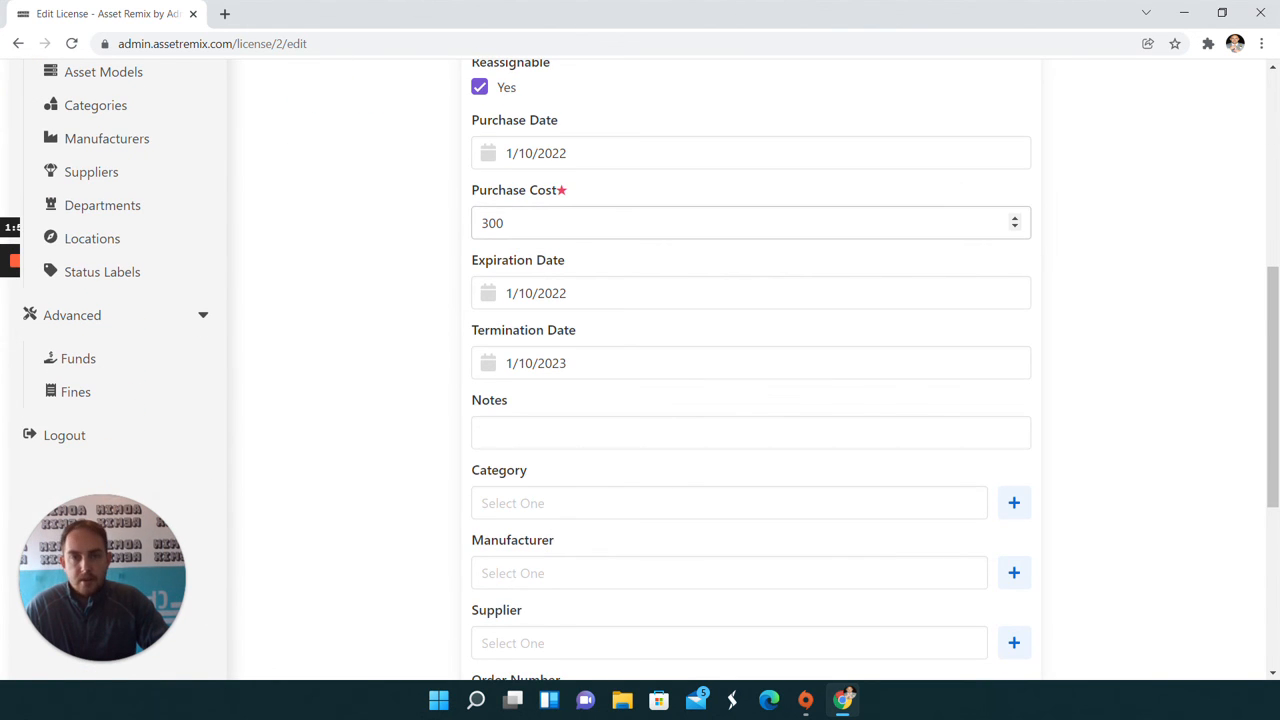
scroll(546, 240, "down", 2)
scroll(580, 130, "down", 1)
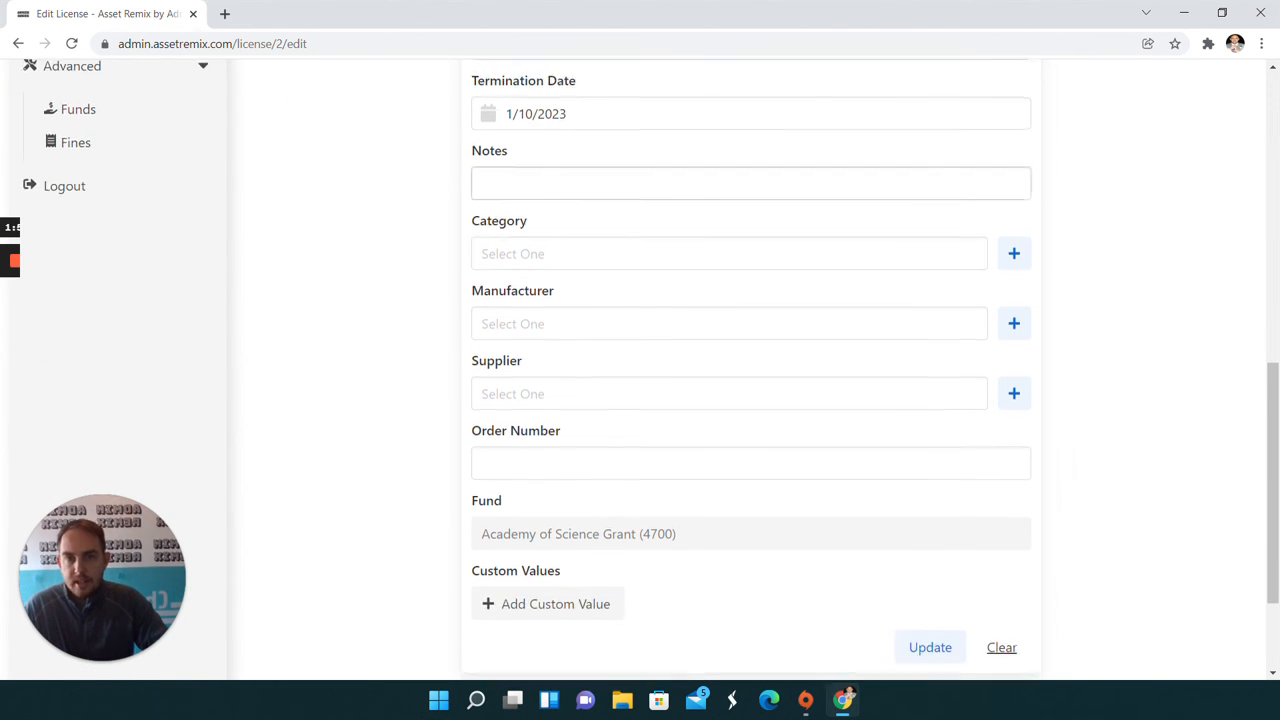
scroll(495, 340, "down", 2)
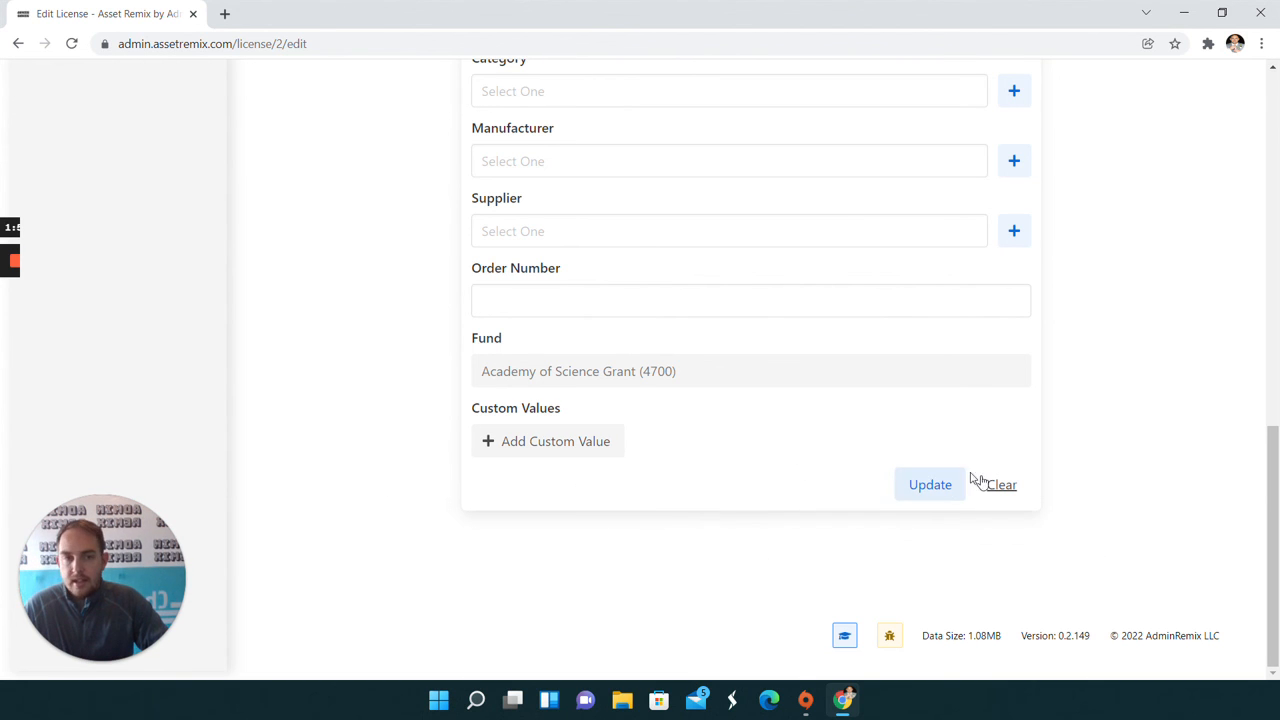
left_click(931, 486)
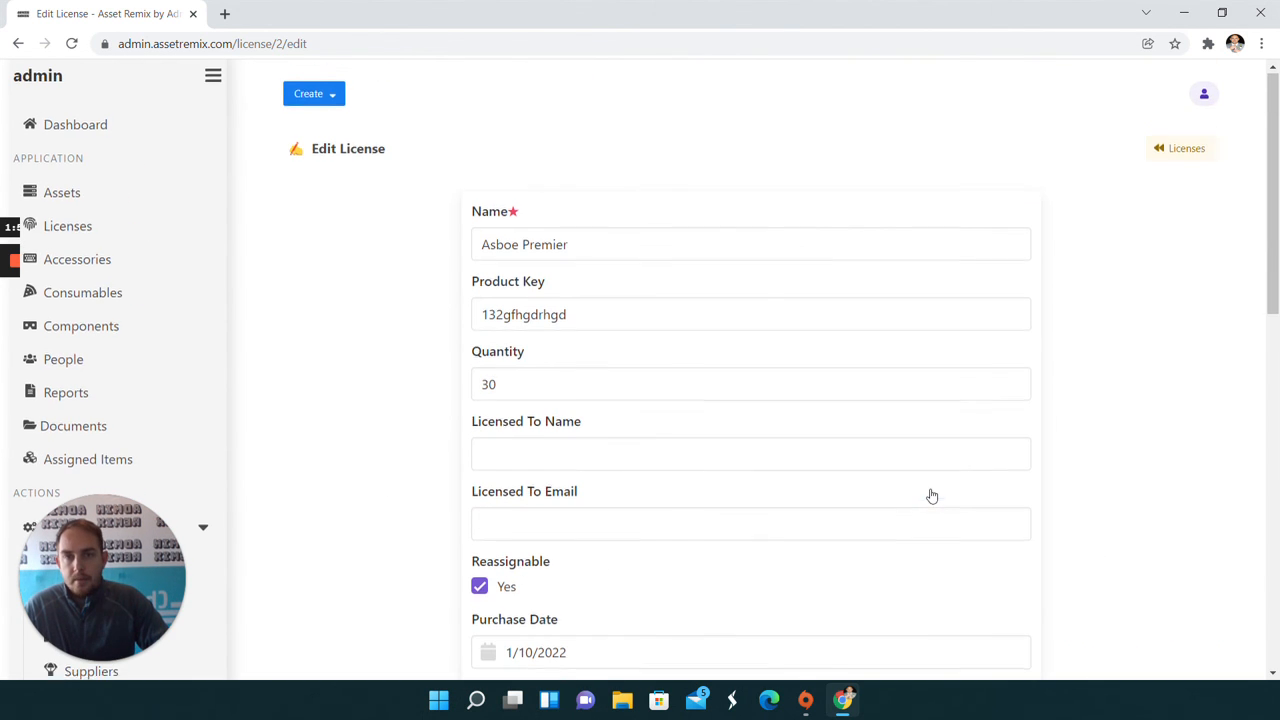
Look over the license's edit form once more and return to the list of all licenses
scroll(700, 357, "down", 9)
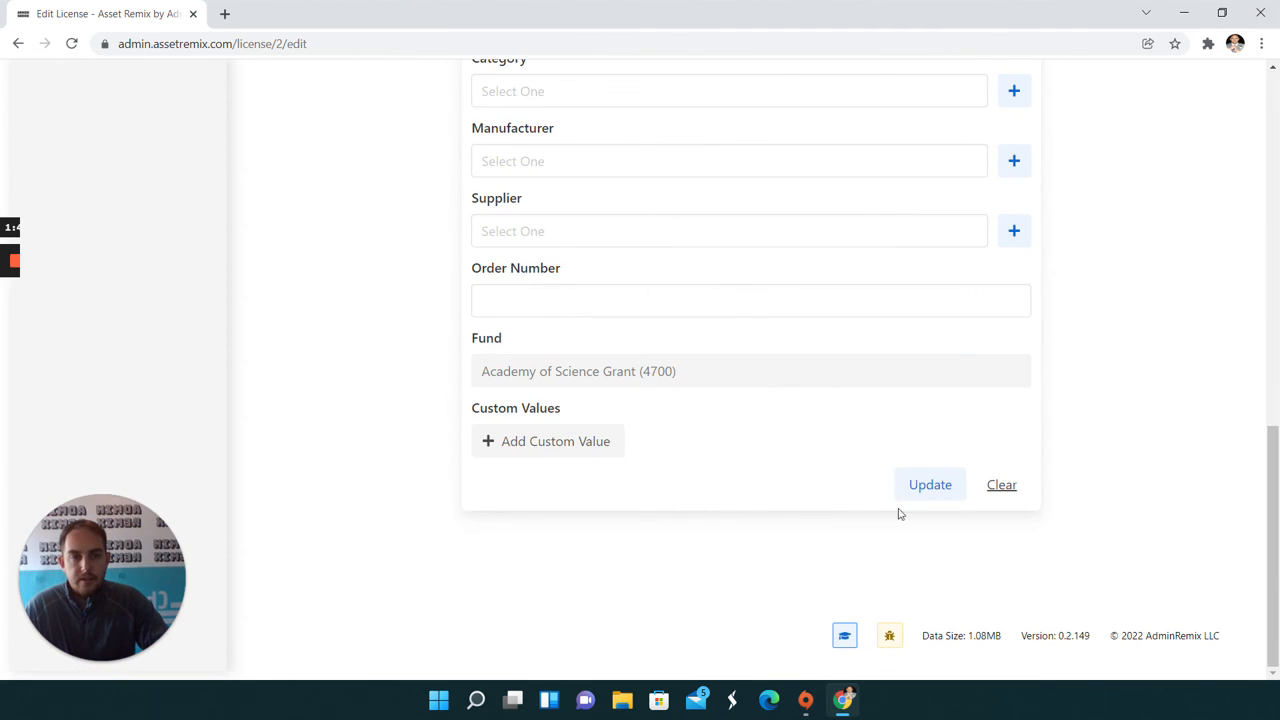
scroll(826, 502, "up", 4)
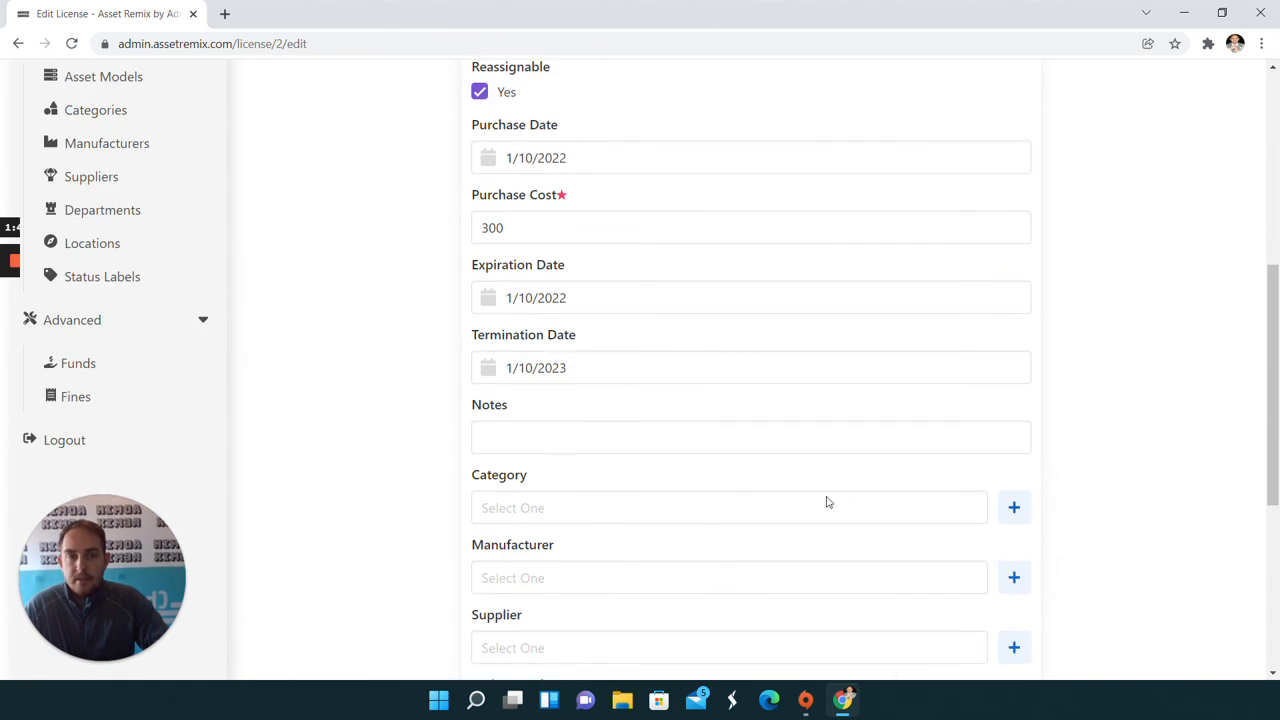
scroll(826, 502, "up", 5)
left_click(81, 235)
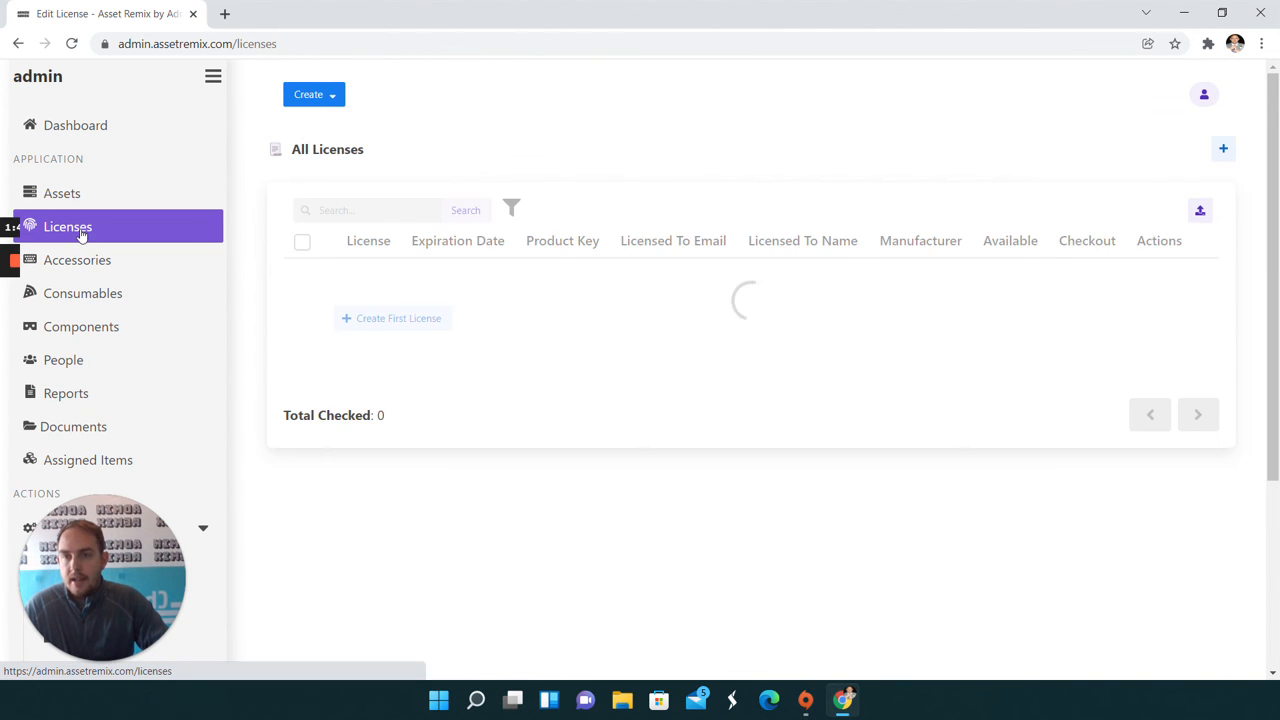